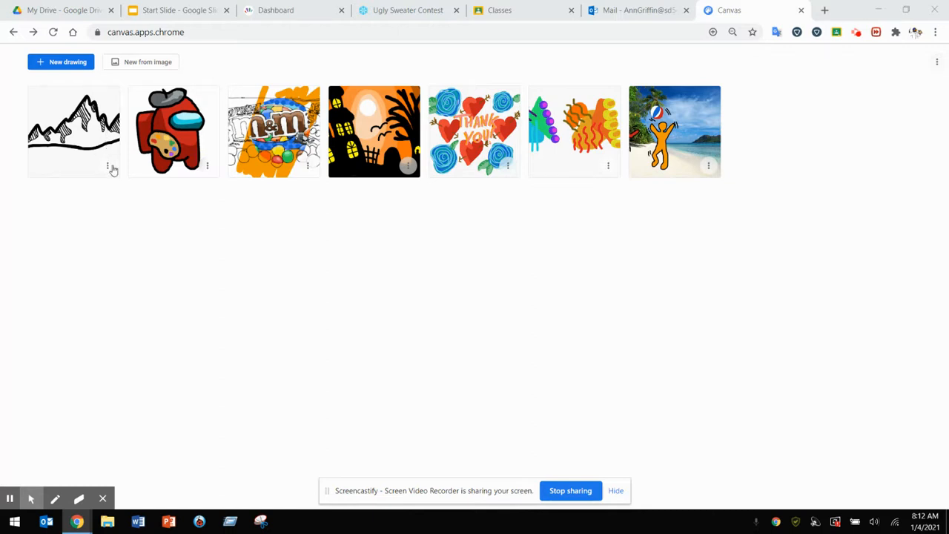
# Create a new drawing from the Snow Globe image on the Desktop
pyautogui.click(144, 64)
pyautogui.click(310, 104)
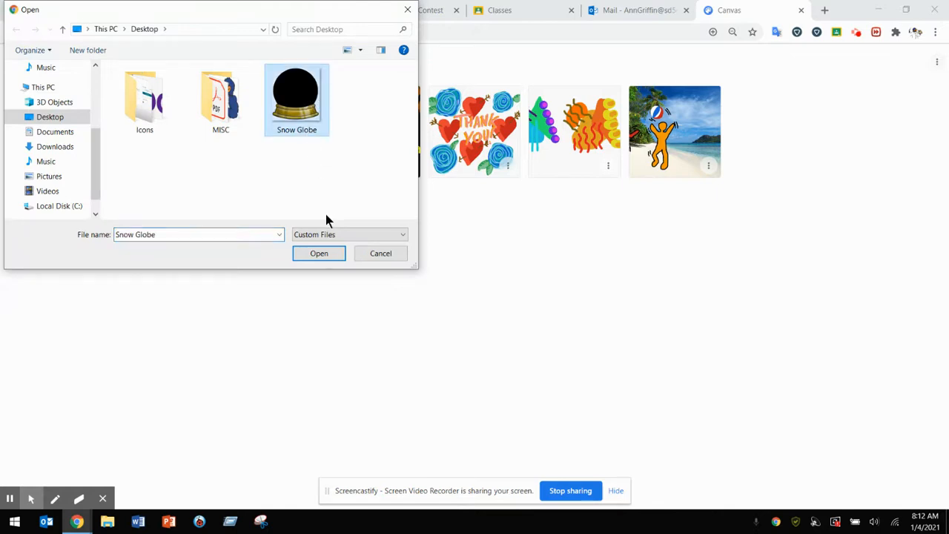
pyautogui.click(319, 253)
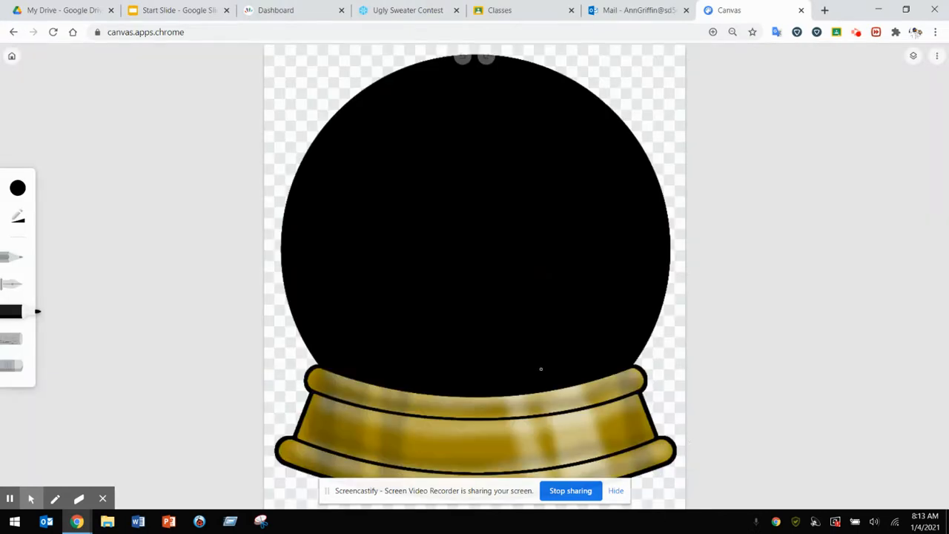
pyautogui.click(915, 57)
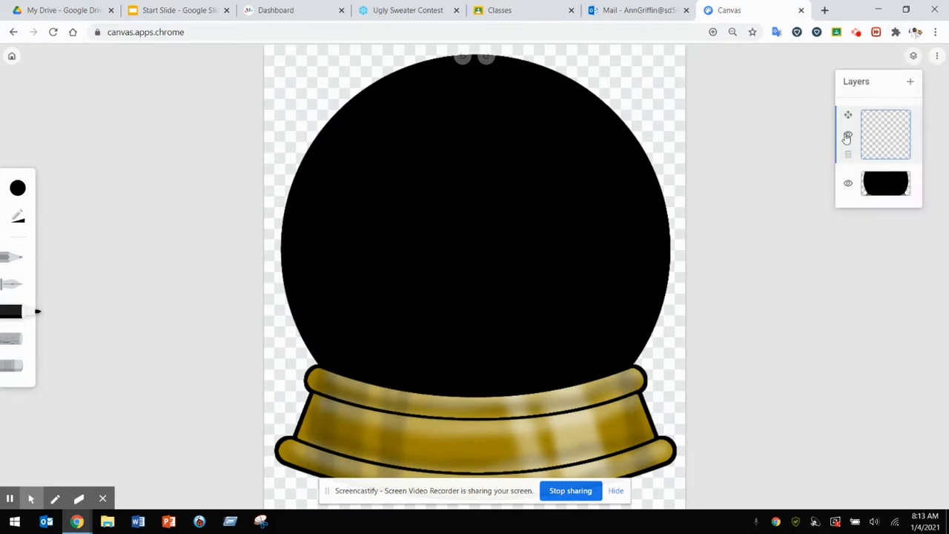
pyautogui.click(914, 56)
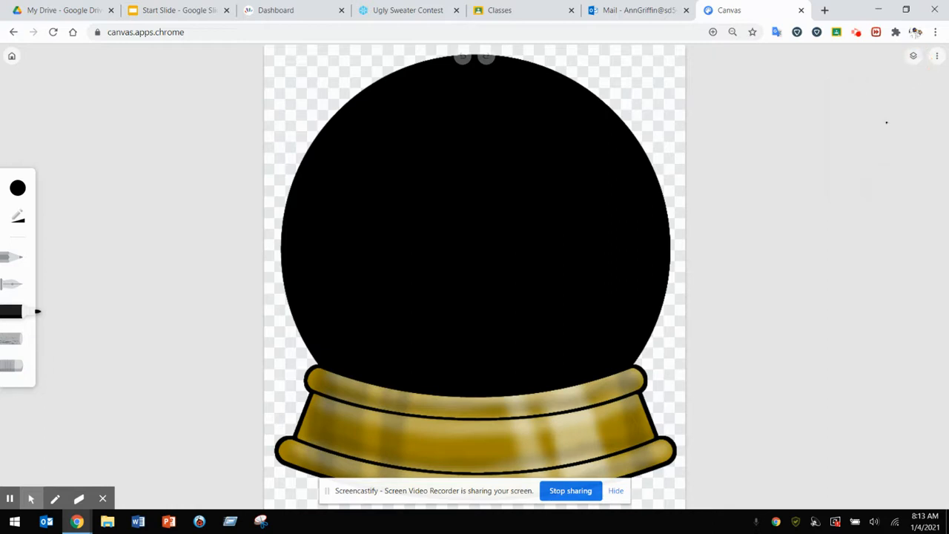
pyautogui.click(913, 60)
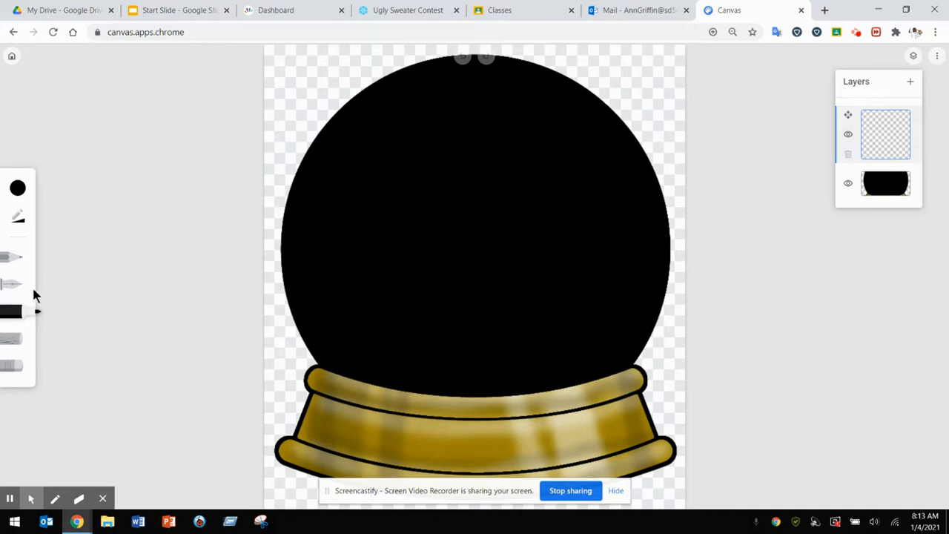
# Outline and fill a snowy mountain range across the globe's lower part with a white marker at maximum size and full opacity
pyautogui.click(14, 314)
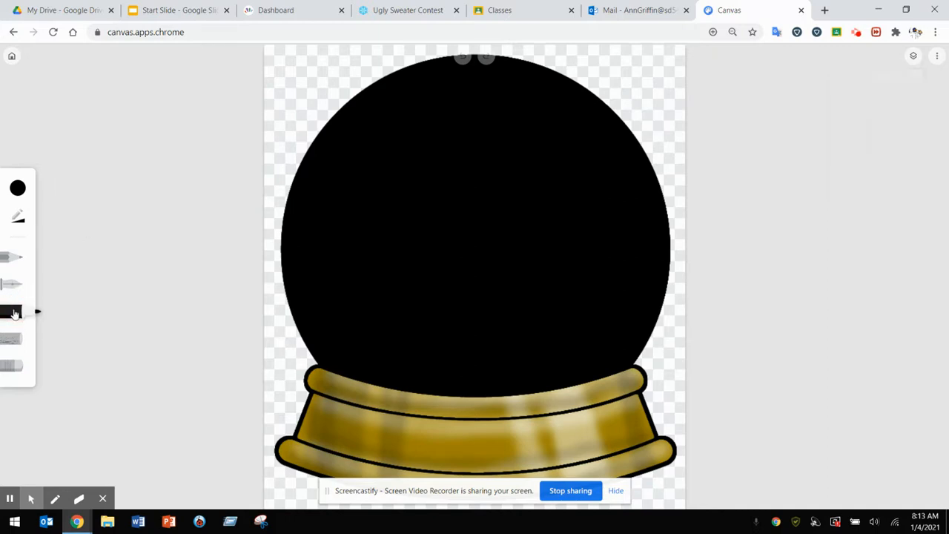
pyautogui.click(17, 189)
pyautogui.click(184, 211)
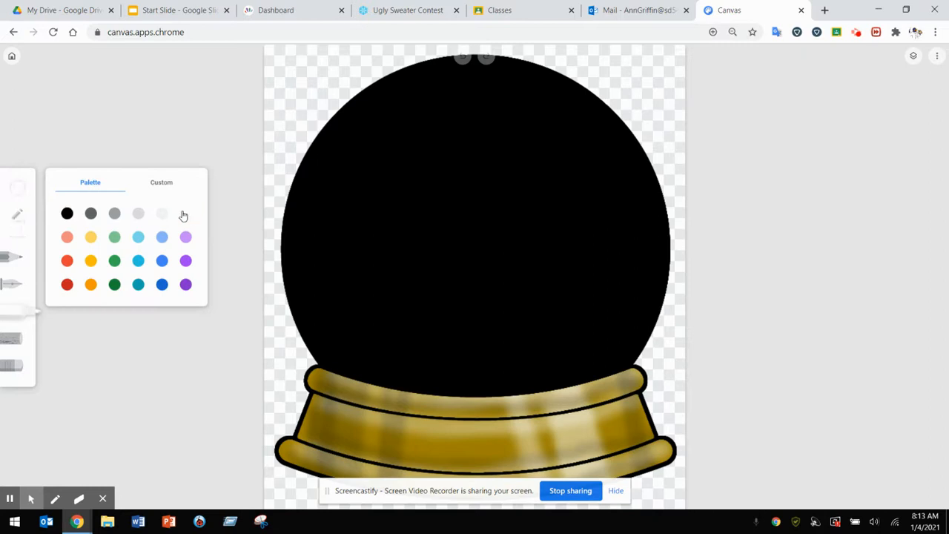
pyautogui.click(15, 218)
pyautogui.moveTo(169, 228)
pyautogui.mouseDown()
pyautogui.moveTo(132, 228)
pyautogui.moveTo(171, 199)
pyautogui.moveTo(183, 206)
pyautogui.mouseUp()
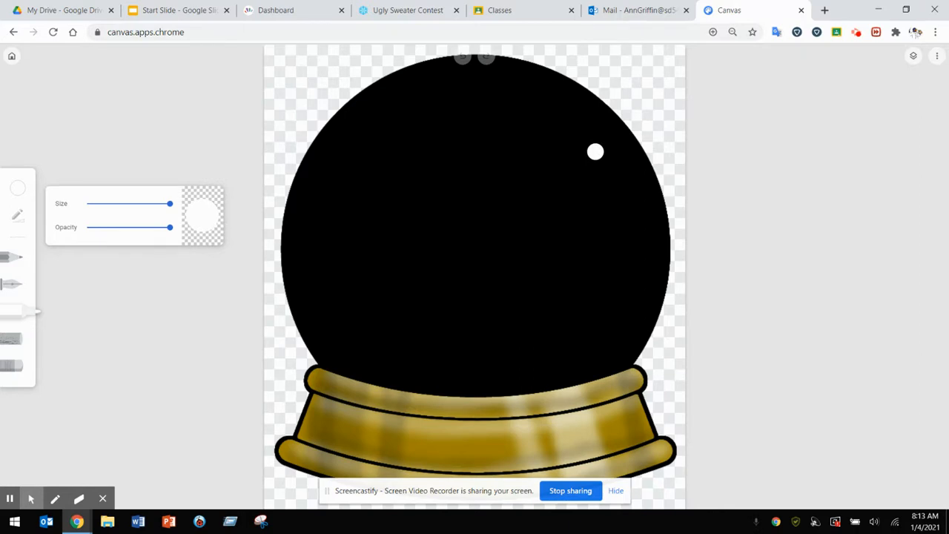
pyautogui.moveTo(283, 234)
pyautogui.mouseDown()
pyautogui.moveTo(291, 247)
pyautogui.moveTo(334, 180)
pyautogui.moveTo(361, 199)
pyautogui.moveTo(401, 120)
pyautogui.moveTo(435, 224)
pyautogui.moveTo(479, 204)
pyautogui.moveTo(511, 215)
pyautogui.moveTo(534, 254)
pyautogui.moveTo(570, 218)
pyautogui.moveTo(601, 219)
pyautogui.moveTo(619, 258)
pyautogui.moveTo(635, 238)
pyautogui.moveTo(645, 178)
pyautogui.moveTo(664, 290)
pyautogui.moveTo(646, 334)
pyautogui.moveTo(606, 373)
pyautogui.moveTo(395, 385)
pyautogui.moveTo(347, 369)
pyautogui.moveTo(303, 335)
pyautogui.moveTo(278, 269)
pyautogui.moveTo(279, 237)
pyautogui.mouseUp()
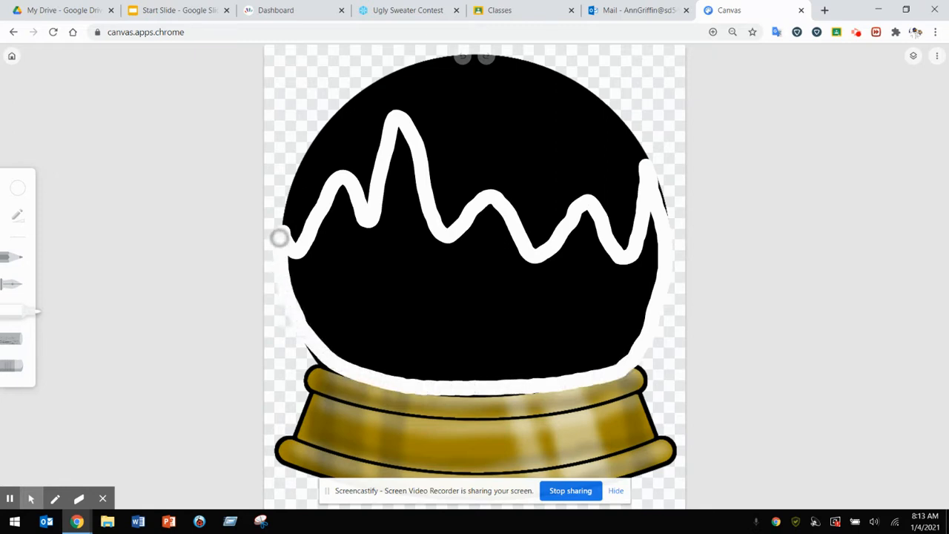
pyautogui.moveTo(341, 189)
pyautogui.mouseDown()
pyautogui.moveTo(359, 244)
pyautogui.moveTo(352, 267)
pyautogui.moveTo(392, 252)
pyautogui.moveTo(364, 322)
pyautogui.moveTo(373, 342)
pyautogui.moveTo(416, 303)
pyautogui.moveTo(492, 280)
pyautogui.moveTo(470, 340)
pyautogui.moveTo(537, 274)
pyautogui.moveTo(473, 362)
pyautogui.moveTo(570, 276)
pyautogui.moveTo(585, 282)
pyautogui.moveTo(576, 345)
pyautogui.moveTo(607, 313)
pyautogui.moveTo(619, 335)
pyautogui.moveTo(640, 280)
pyautogui.moveTo(651, 193)
pyautogui.moveTo(658, 247)
pyautogui.moveTo(614, 358)
pyautogui.moveTo(532, 384)
pyautogui.moveTo(412, 380)
pyautogui.moveTo(328, 312)
pyautogui.moveTo(293, 266)
pyautogui.moveTo(317, 329)
pyautogui.moveTo(336, 319)
pyautogui.moveTo(373, 264)
pyautogui.moveTo(402, 146)
pyautogui.moveTo(427, 256)
pyautogui.moveTo(412, 179)
pyautogui.moveTo(421, 235)
pyautogui.moveTo(411, 195)
pyautogui.moveTo(397, 208)
pyautogui.moveTo(390, 165)
pyautogui.moveTo(387, 215)
pyautogui.moveTo(346, 259)
pyautogui.moveTo(341, 194)
pyautogui.moveTo(326, 260)
pyautogui.moveTo(323, 240)
pyautogui.moveTo(296, 276)
pyautogui.moveTo(319, 331)
pyautogui.moveTo(368, 299)
pyautogui.moveTo(385, 356)
pyautogui.moveTo(441, 334)
pyautogui.moveTo(458, 360)
pyautogui.moveTo(453, 382)
pyautogui.moveTo(555, 327)
pyautogui.moveTo(562, 342)
pyautogui.moveTo(583, 331)
pyautogui.moveTo(589, 237)
pyautogui.moveTo(537, 264)
pyautogui.moveTo(489, 218)
pyautogui.moveTo(417, 235)
pyautogui.moveTo(328, 215)
pyautogui.moveTo(301, 265)
pyautogui.moveTo(318, 303)
pyautogui.moveTo(324, 280)
pyautogui.moveTo(354, 301)
pyautogui.moveTo(345, 297)
pyautogui.moveTo(328, 345)
pyautogui.moveTo(371, 357)
pyautogui.moveTo(352, 360)
pyautogui.moveTo(390, 356)
pyautogui.moveTo(420, 331)
pyautogui.moveTo(373, 350)
pyautogui.moveTo(464, 373)
pyautogui.moveTo(585, 360)
pyautogui.moveTo(631, 275)
pyautogui.moveTo(566, 259)
pyautogui.moveTo(596, 225)
pyautogui.moveTo(631, 266)
pyautogui.moveTo(590, 331)
pyautogui.moveTo(448, 251)
pyautogui.moveTo(445, 258)
pyautogui.moveTo(494, 265)
pyautogui.moveTo(494, 244)
pyautogui.moveTo(508, 237)
pyautogui.moveTo(481, 240)
pyautogui.moveTo(497, 210)
pyautogui.moveTo(526, 376)
pyautogui.mouseUp()
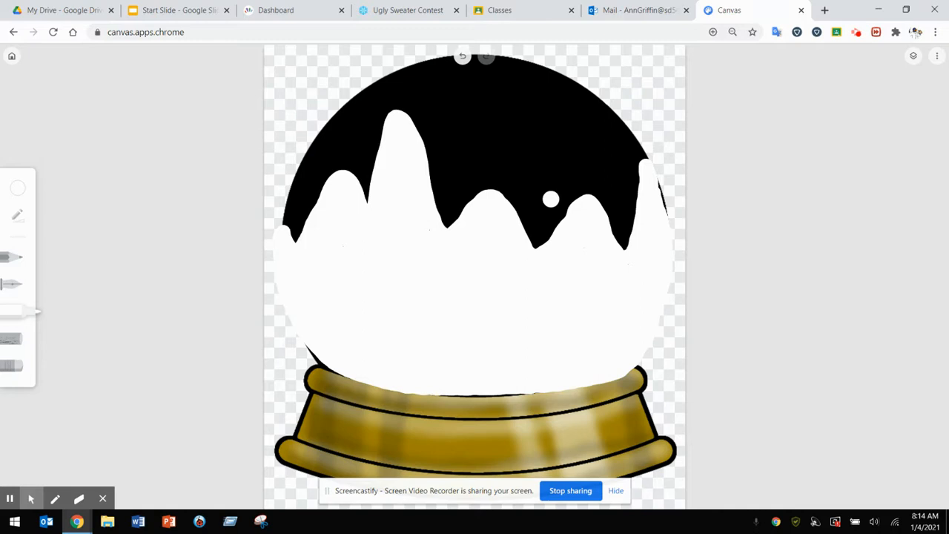
# Add a new layer above the white mountains and lower the marker's opacity to about half at maximum size
pyautogui.click(913, 59)
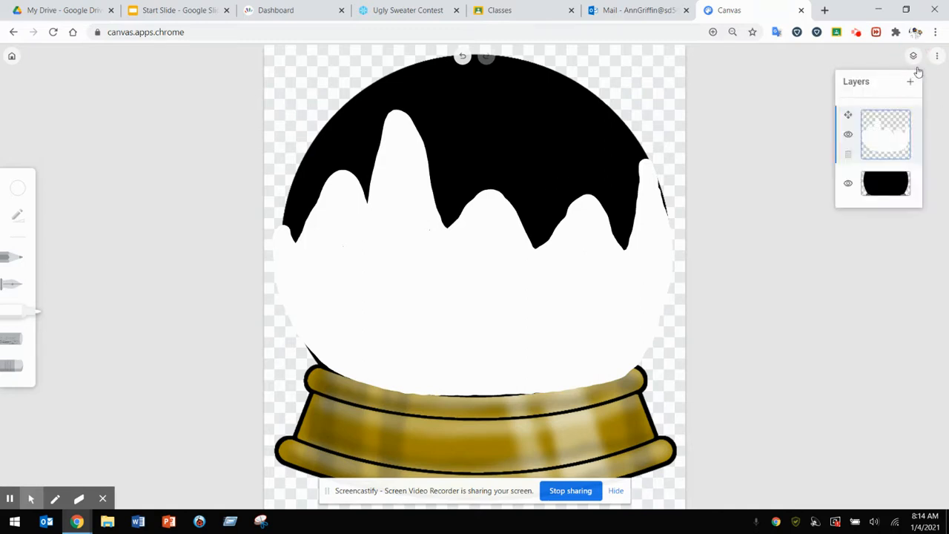
pyautogui.click(911, 84)
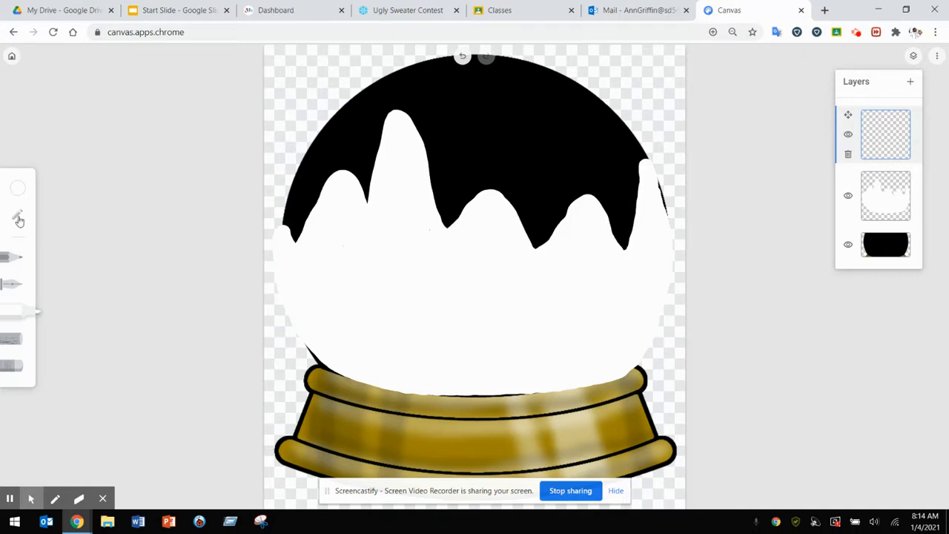
pyautogui.click(15, 311)
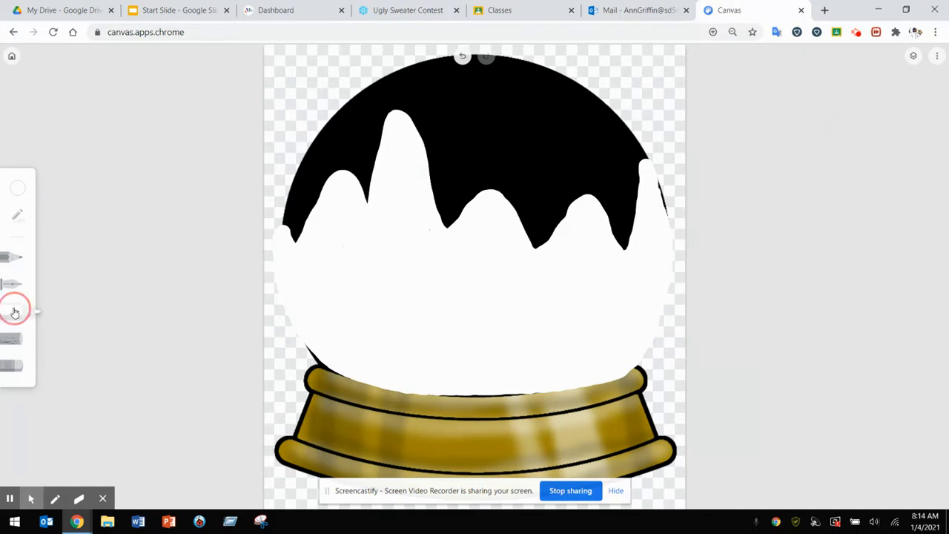
pyautogui.click(17, 191)
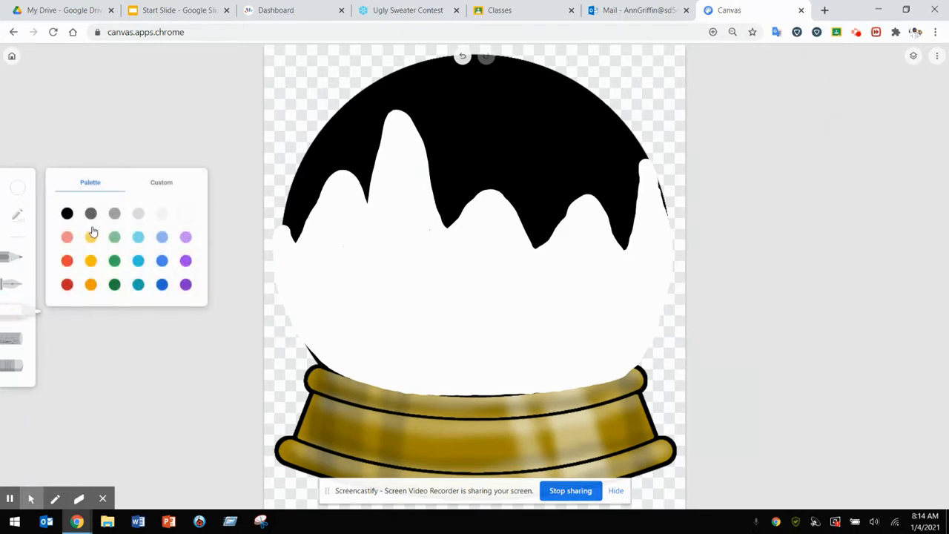
pyautogui.click(19, 215)
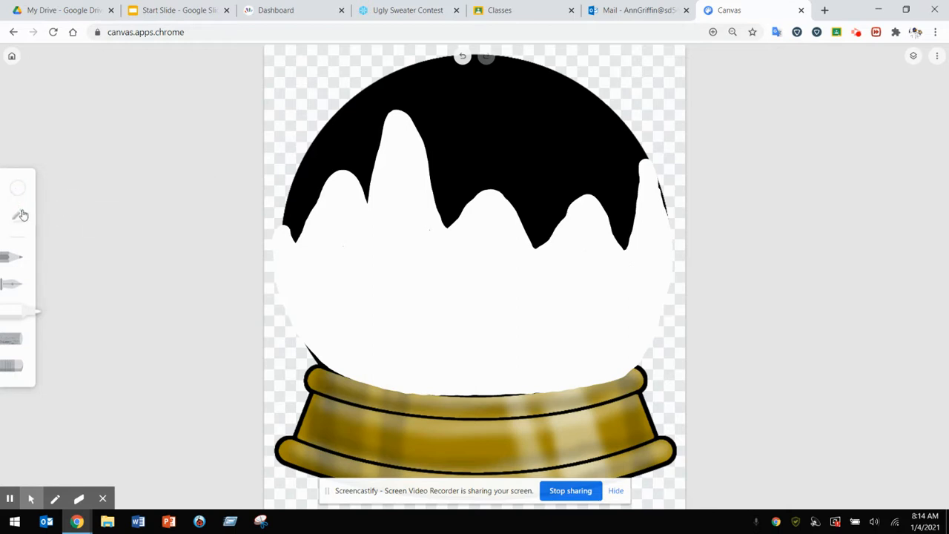
pyautogui.moveTo(138, 229); pyautogui.dragTo(127, 232)
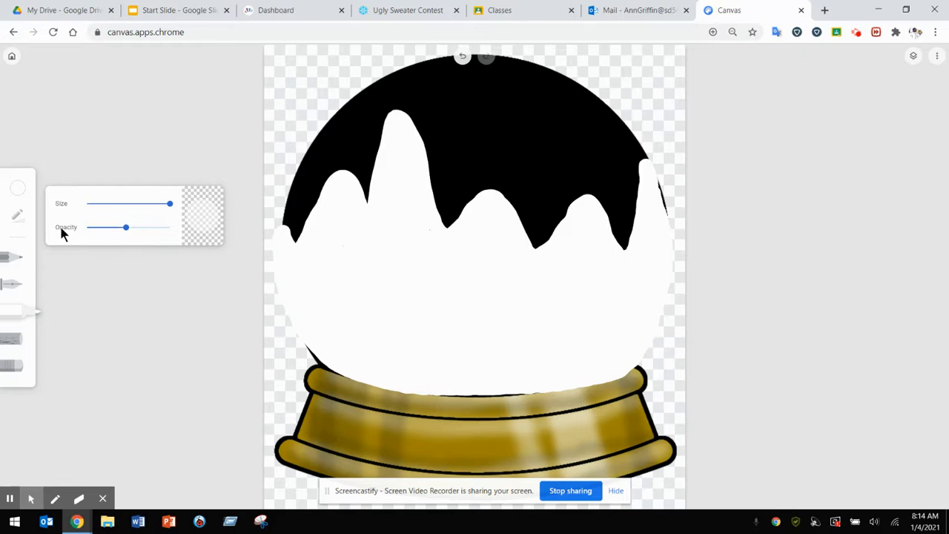
pyautogui.moveTo(164, 231); pyautogui.dragTo(127, 229)
# Paint an orange-red sky band across the middle of the globe, over the mountain peaks, with the semi-transparent marker
pyautogui.click(14, 195)
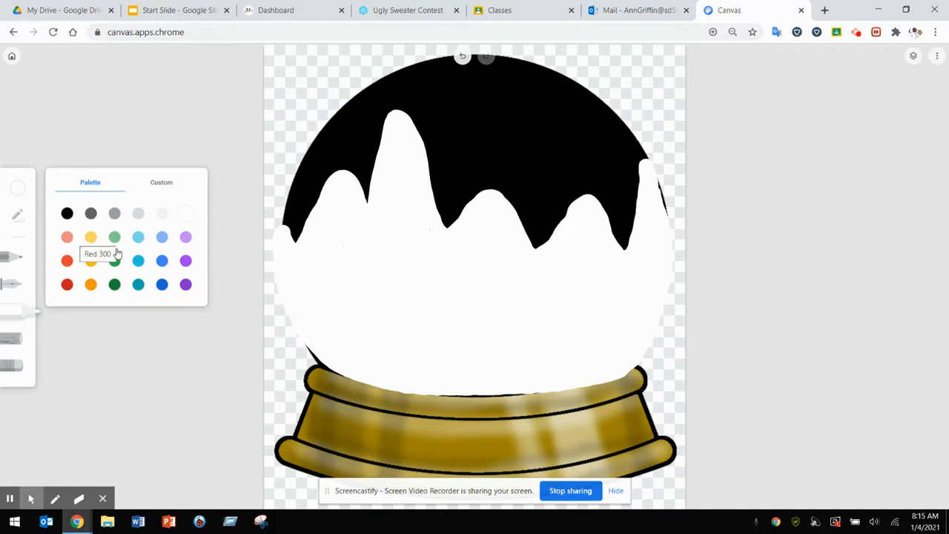
pyautogui.click(68, 261)
pyautogui.click(187, 262)
pyautogui.click(68, 262)
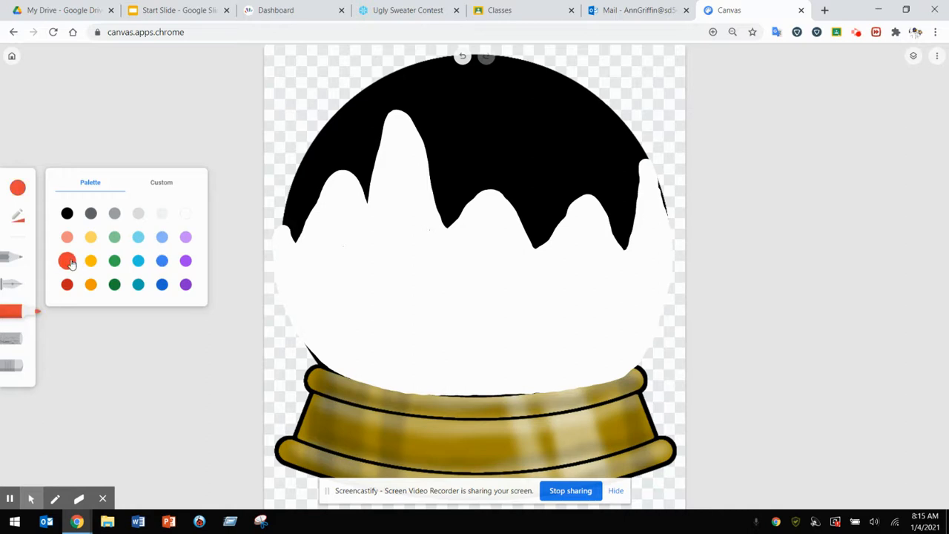
pyautogui.click(66, 283)
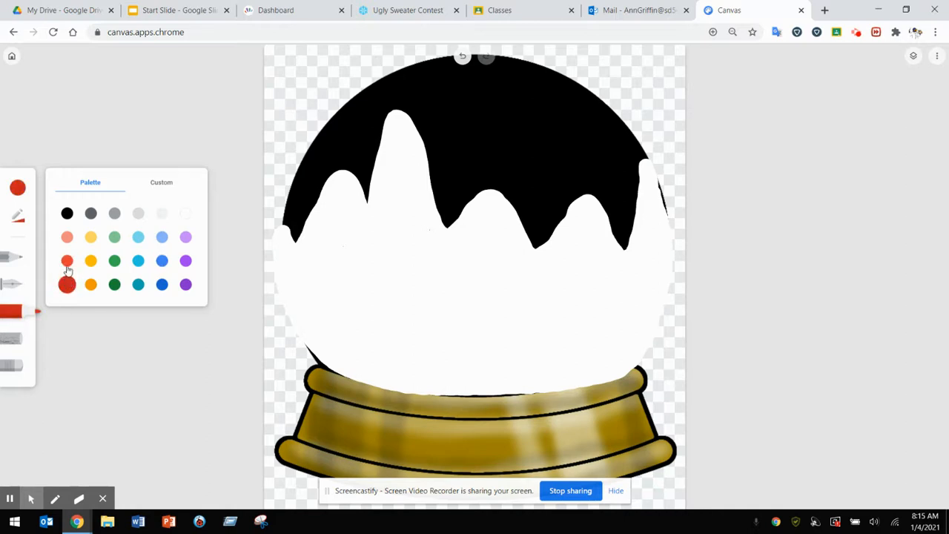
pyautogui.click(66, 265)
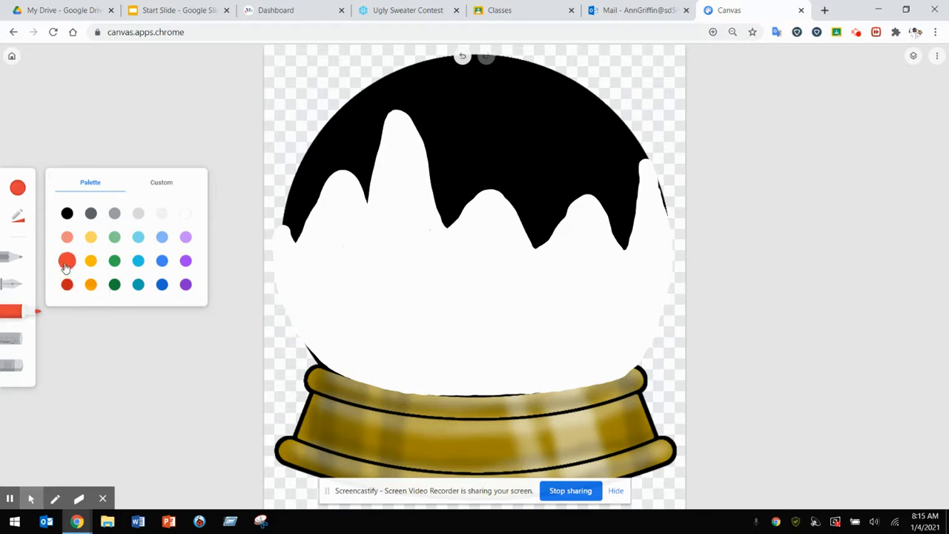
pyautogui.moveTo(279, 215)
pyautogui.mouseDown()
pyautogui.moveTo(340, 182)
pyautogui.moveTo(319, 229)
pyautogui.moveTo(328, 241)
pyautogui.moveTo(419, 178)
pyautogui.moveTo(398, 221)
pyautogui.moveTo(407, 238)
pyautogui.moveTo(509, 173)
pyautogui.moveTo(547, 175)
pyautogui.moveTo(496, 238)
pyautogui.moveTo(550, 198)
pyautogui.moveTo(583, 189)
pyautogui.moveTo(550, 249)
pyautogui.moveTo(629, 186)
pyautogui.moveTo(630, 237)
pyautogui.moveTo(639, 244)
pyautogui.moveTo(657, 213)
pyautogui.moveTo(662, 228)
pyautogui.moveTo(632, 259)
pyautogui.moveTo(628, 239)
pyautogui.moveTo(568, 248)
pyautogui.moveTo(527, 206)
pyautogui.moveTo(453, 232)
pyautogui.moveTo(410, 216)
pyautogui.moveTo(388, 183)
pyautogui.moveTo(335, 213)
pyautogui.moveTo(298, 200)
pyautogui.moveTo(302, 182)
pyautogui.moveTo(285, 236)
pyautogui.moveTo(300, 184)
pyautogui.moveTo(327, 179)
pyautogui.moveTo(343, 215)
pyautogui.moveTo(338, 247)
pyautogui.moveTo(390, 193)
pyautogui.moveTo(417, 215)
pyautogui.moveTo(468, 186)
pyautogui.moveTo(467, 229)
pyautogui.moveTo(515, 221)
pyautogui.moveTo(564, 194)
pyautogui.moveTo(564, 219)
pyautogui.moveTo(610, 192)
pyautogui.moveTo(600, 213)
pyautogui.moveTo(633, 201)
pyautogui.moveTo(645, 232)
pyautogui.moveTo(649, 195)
pyautogui.moveTo(654, 224)
pyautogui.moveTo(609, 245)
pyautogui.moveTo(582, 199)
pyautogui.moveTo(540, 187)
pyautogui.moveTo(542, 212)
pyautogui.moveTo(493, 245)
pyautogui.moveTo(478, 220)
pyautogui.moveTo(459, 229)
pyautogui.moveTo(369, 201)
pyautogui.moveTo(404, 216)
pyautogui.moveTo(354, 229)
pyautogui.moveTo(332, 181)
pyautogui.moveTo(314, 227)
pyautogui.moveTo(491, 185)
pyautogui.moveTo(626, 187)
pyautogui.moveTo(648, 214)
pyautogui.moveTo(634, 189)
pyautogui.moveTo(506, 203)
pyautogui.mouseUp()
# Paint a medium purple sky band above the orange-red one, overlapping its upper edge
pyautogui.click(18, 188)
pyautogui.click(185, 260)
pyautogui.moveTo(307, 174)
pyautogui.mouseDown()
pyautogui.moveTo(401, 147)
pyautogui.moveTo(376, 177)
pyautogui.moveTo(429, 132)
pyautogui.moveTo(464, 158)
pyautogui.moveTo(461, 129)
pyautogui.moveTo(520, 127)
pyautogui.moveTo(562, 140)
pyautogui.moveTo(607, 174)
pyautogui.moveTo(606, 152)
pyautogui.moveTo(625, 170)
pyautogui.moveTo(619, 149)
pyautogui.moveTo(595, 139)
pyautogui.moveTo(512, 157)
pyautogui.moveTo(501, 143)
pyautogui.moveTo(407, 158)
pyautogui.moveTo(388, 155)
pyautogui.moveTo(405, 141)
pyautogui.moveTo(362, 134)
pyautogui.moveTo(345, 136)
pyautogui.moveTo(329, 174)
pyautogui.moveTo(334, 132)
pyautogui.moveTo(368, 131)
pyautogui.moveTo(391, 117)
pyautogui.moveTo(461, 113)
pyautogui.moveTo(468, 131)
pyautogui.moveTo(549, 101)
pyautogui.moveTo(591, 124)
pyautogui.moveTo(588, 140)
pyautogui.moveTo(616, 134)
pyautogui.moveTo(597, 119)
pyautogui.moveTo(631, 144)
pyautogui.moveTo(588, 129)
pyautogui.mouseUp()
pyautogui.moveTo(555, 170)
pyautogui.mouseDown()
pyautogui.moveTo(555, 208)
pyautogui.moveTo(622, 181)
pyautogui.moveTo(576, 190)
pyautogui.mouseUp()
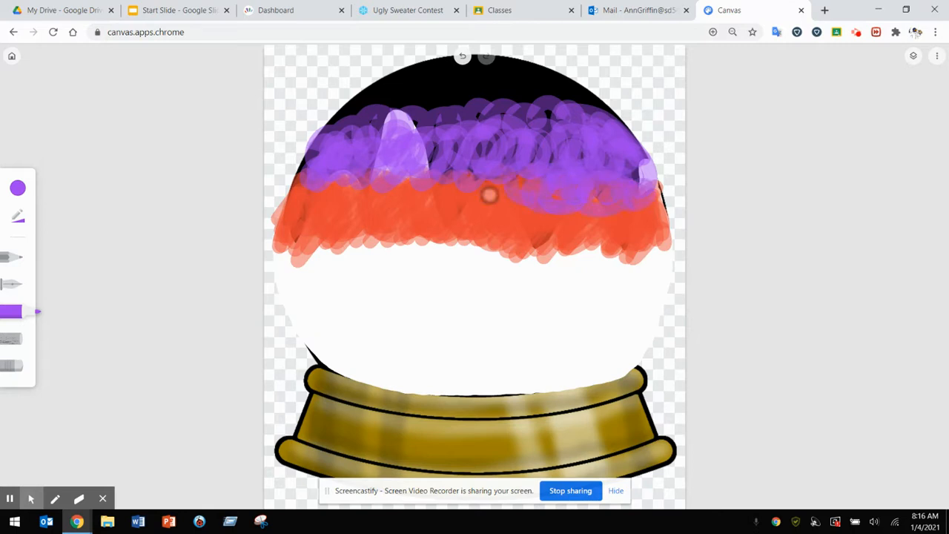
pyautogui.moveTo(478, 187)
pyautogui.mouseDown()
pyautogui.moveTo(305, 181)
pyautogui.moveTo(312, 163)
pyautogui.moveTo(313, 177)
pyautogui.moveTo(344, 170)
pyautogui.moveTo(445, 191)
pyautogui.moveTo(507, 169)
pyautogui.moveTo(602, 191)
pyautogui.moveTo(632, 182)
pyautogui.moveTo(632, 161)
pyautogui.moveTo(600, 136)
pyautogui.moveTo(544, 129)
pyautogui.moveTo(533, 107)
pyautogui.moveTo(419, 153)
pyautogui.moveTo(362, 134)
pyautogui.moveTo(336, 141)
pyautogui.mouseUp()
# Fill the top of the globe above the purple band with dark blue, overlapping the purple
pyautogui.click(17, 187)
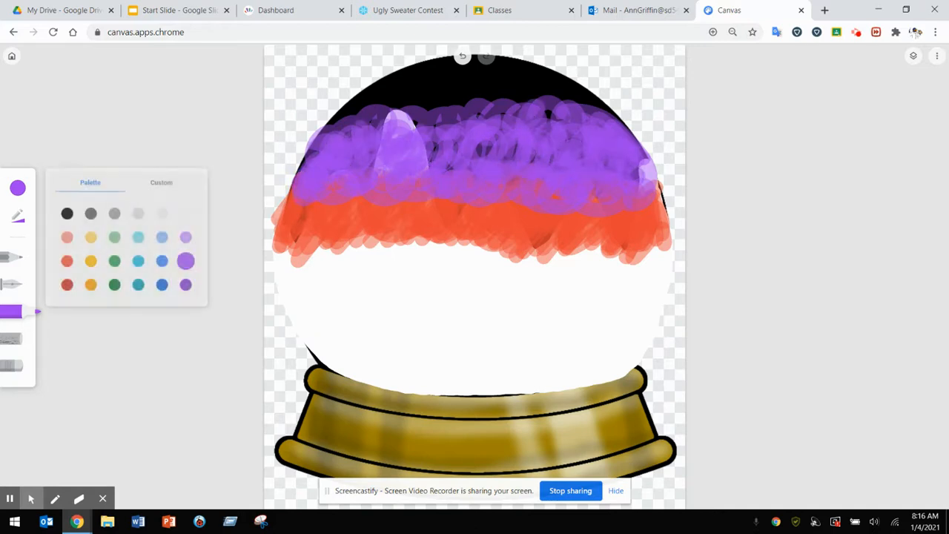
pyautogui.click(162, 284)
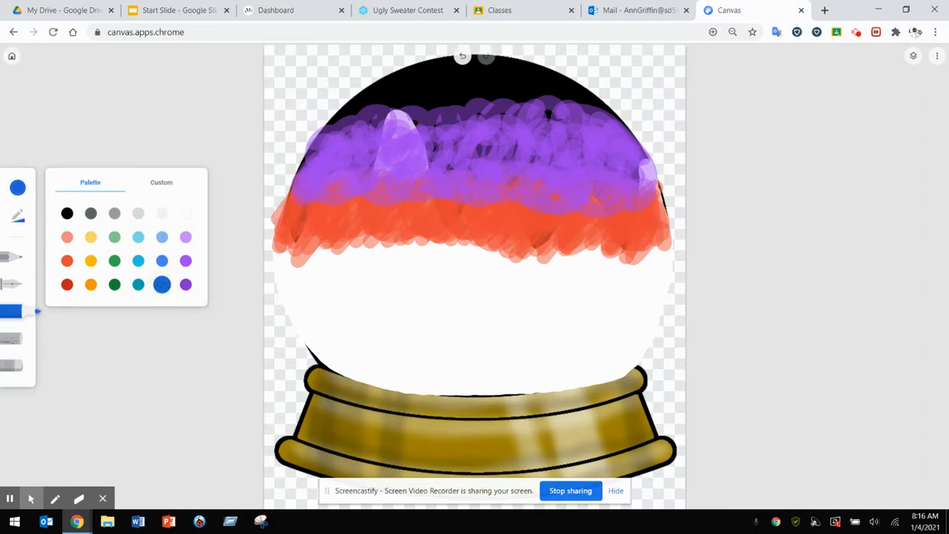
pyautogui.moveTo(604, 108)
pyautogui.mouseDown()
pyautogui.moveTo(530, 76)
pyautogui.moveTo(438, 69)
pyautogui.moveTo(337, 118)
pyautogui.moveTo(437, 66)
pyautogui.moveTo(510, 66)
pyautogui.moveTo(599, 116)
pyautogui.moveTo(530, 84)
pyautogui.moveTo(529, 99)
pyautogui.moveTo(538, 80)
pyautogui.moveTo(460, 83)
pyautogui.moveTo(452, 71)
pyautogui.moveTo(361, 112)
pyautogui.moveTo(351, 131)
pyautogui.moveTo(412, 101)
pyautogui.moveTo(494, 106)
pyautogui.moveTo(530, 129)
pyautogui.moveTo(611, 129)
pyautogui.moveTo(587, 97)
pyautogui.moveTo(419, 84)
pyautogui.moveTo(584, 102)
pyautogui.moveTo(512, 67)
pyautogui.moveTo(616, 129)
pyautogui.moveTo(590, 142)
pyautogui.moveTo(484, 114)
pyautogui.moveTo(398, 126)
pyautogui.moveTo(369, 117)
pyautogui.mouseUp()
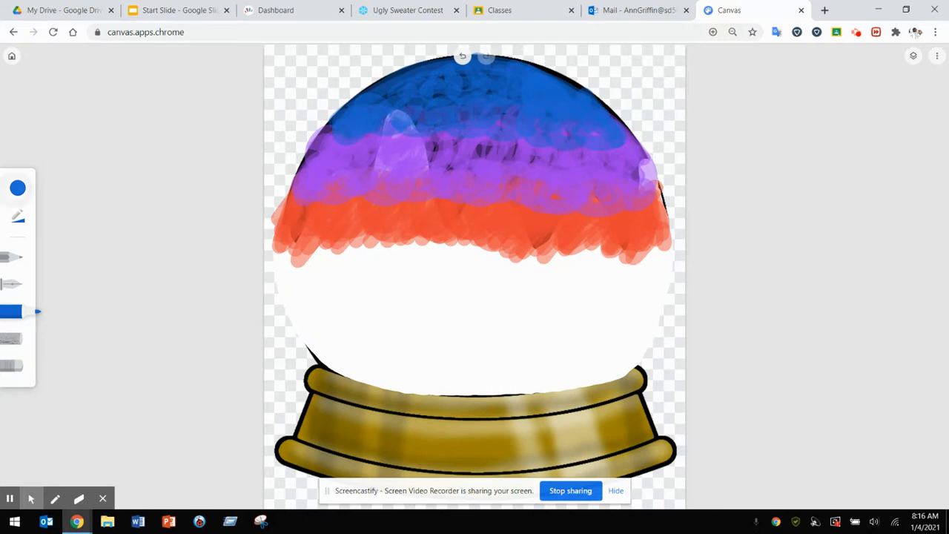
# Blend orange-red over the lower edge of the purple band across the whole globe
pyautogui.click(17, 187)
pyautogui.click(66, 261)
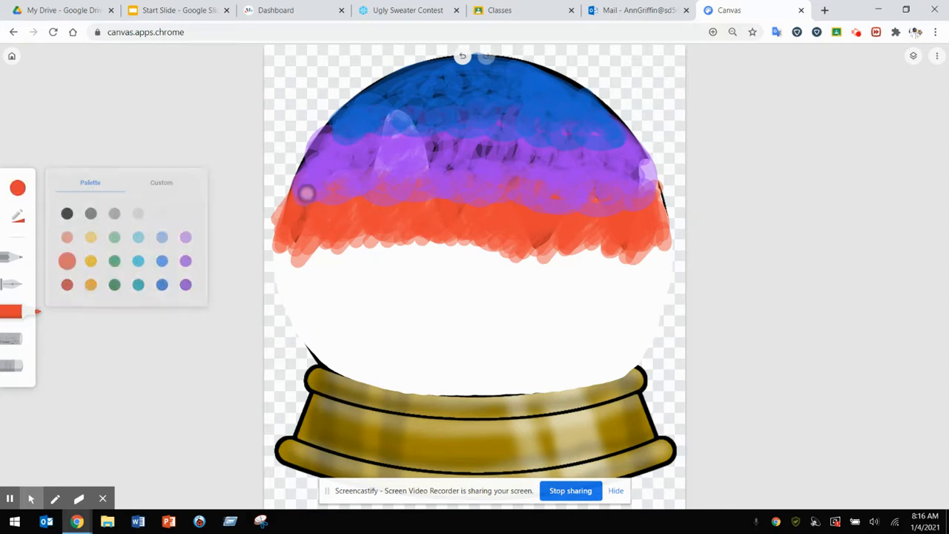
pyautogui.moveTo(369, 201)
pyautogui.mouseDown()
pyautogui.moveTo(432, 178)
pyautogui.moveTo(435, 199)
pyautogui.moveTo(561, 185)
pyautogui.moveTo(599, 195)
pyautogui.moveTo(587, 192)
pyautogui.moveTo(595, 212)
pyautogui.moveTo(617, 194)
pyautogui.moveTo(636, 202)
pyautogui.moveTo(528, 195)
pyautogui.moveTo(568, 206)
pyautogui.mouseUp()
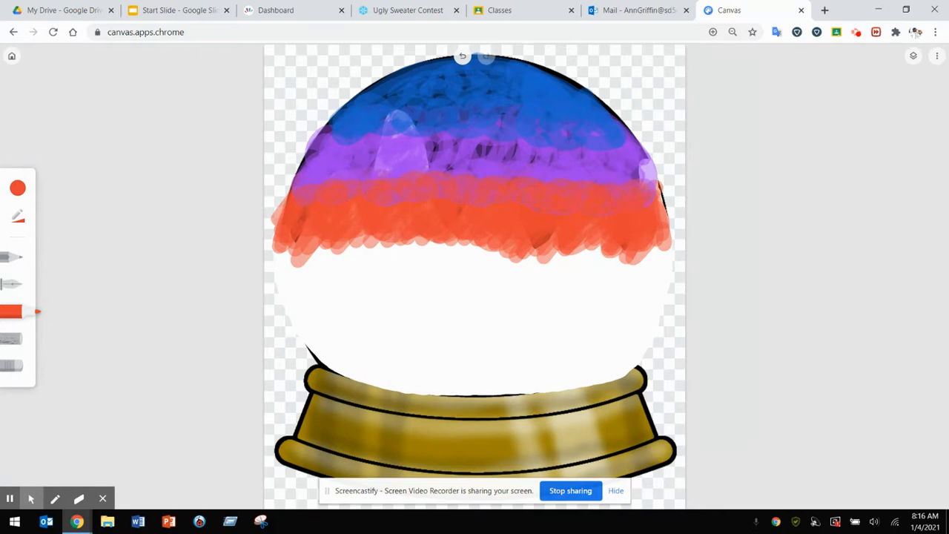
# Blend purple over the lower edge of the blue band across the whole globe
pyautogui.click(17, 188)
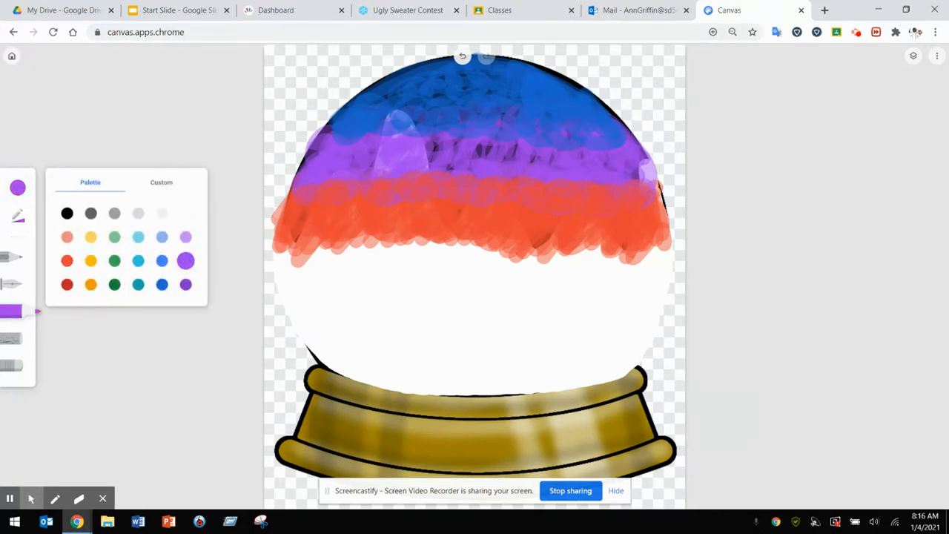
pyautogui.click(355, 135)
pyautogui.moveTo(434, 117)
pyautogui.mouseDown()
pyautogui.moveTo(472, 111)
pyautogui.moveTo(548, 126)
pyautogui.moveTo(563, 145)
pyautogui.moveTo(588, 131)
pyautogui.moveTo(619, 145)
pyautogui.moveTo(490, 150)
pyautogui.moveTo(537, 159)
pyautogui.moveTo(439, 155)
pyautogui.moveTo(458, 150)
pyautogui.moveTo(432, 142)
pyautogui.moveTo(436, 153)
pyautogui.moveTo(461, 129)
pyautogui.moveTo(528, 143)
pyautogui.moveTo(624, 137)
pyautogui.mouseUp()
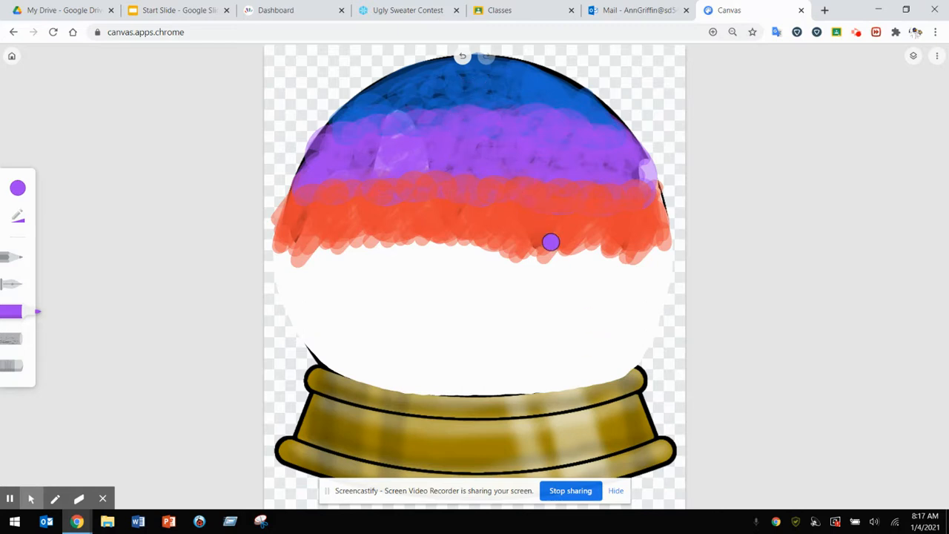
# Move the coloured sky layer beneath the white mountain layer
pyautogui.click(911, 58)
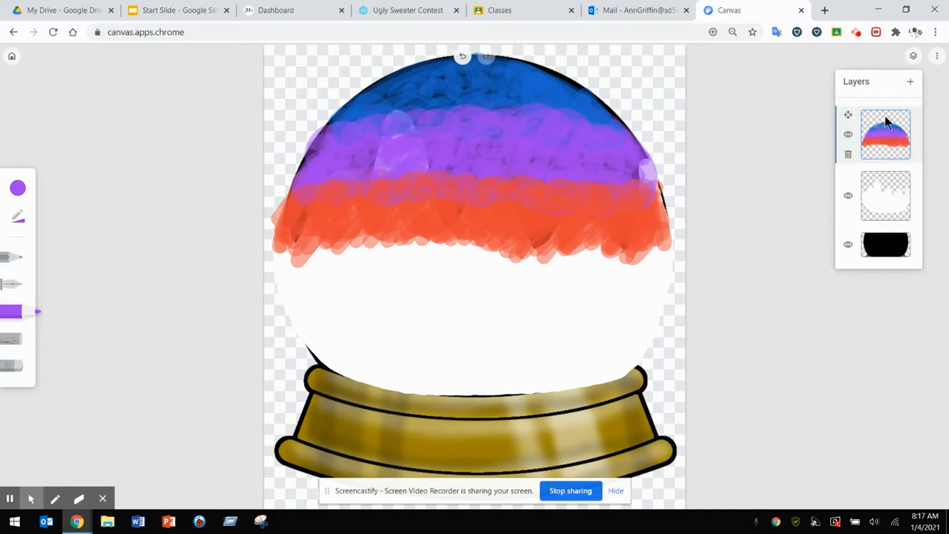
pyautogui.moveTo(888, 132); pyautogui.dragTo(893, 223)
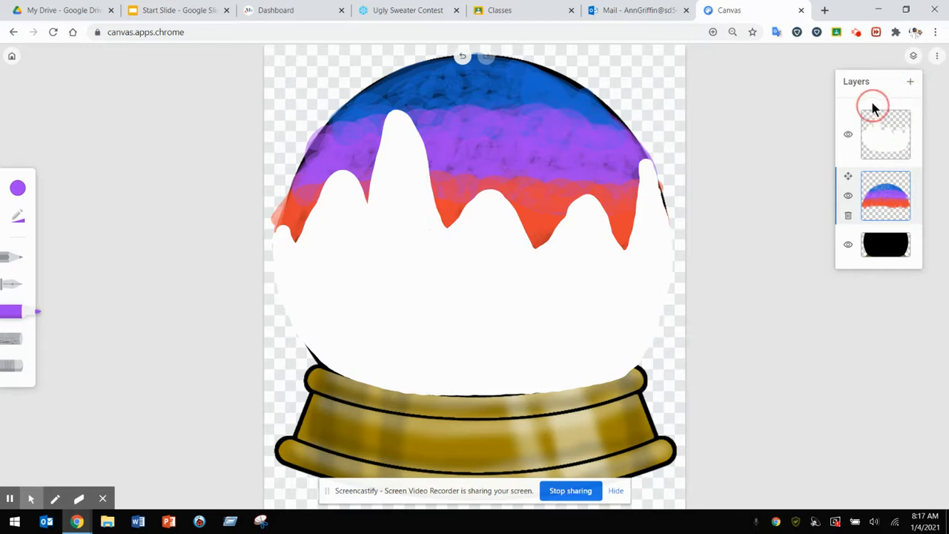
# Add a new layer above the white mountains and set the marker to black at maximum size and full opacity
pyautogui.click(883, 129)
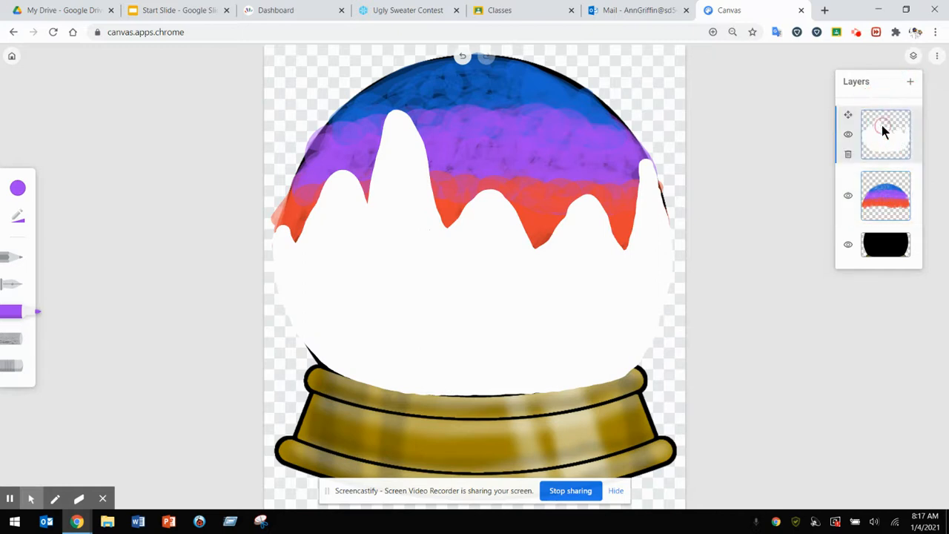
pyautogui.click(911, 82)
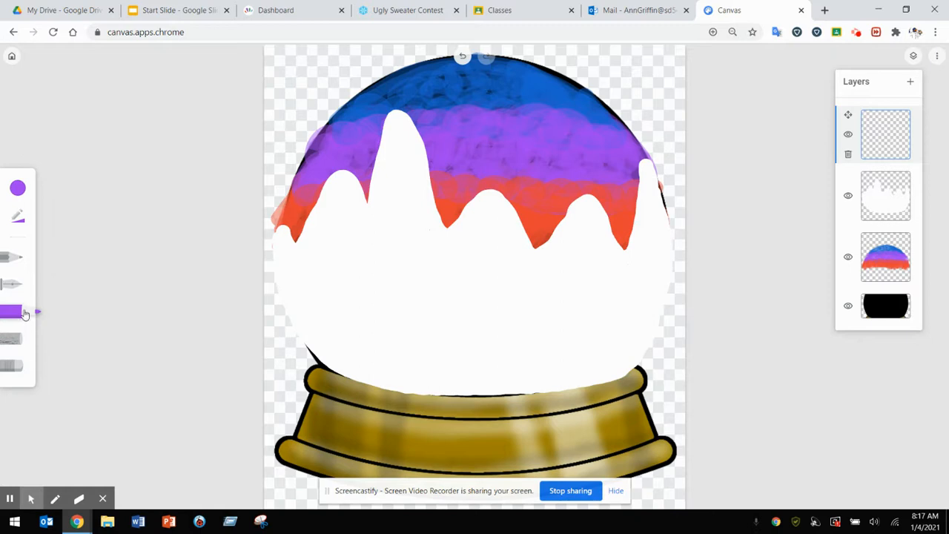
pyautogui.click(25, 313)
pyautogui.click(18, 188)
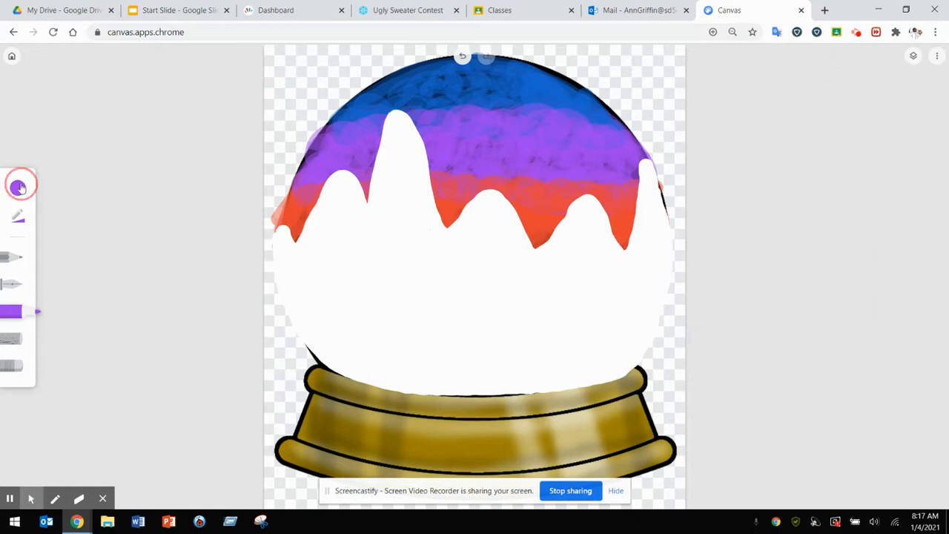
pyautogui.click(67, 214)
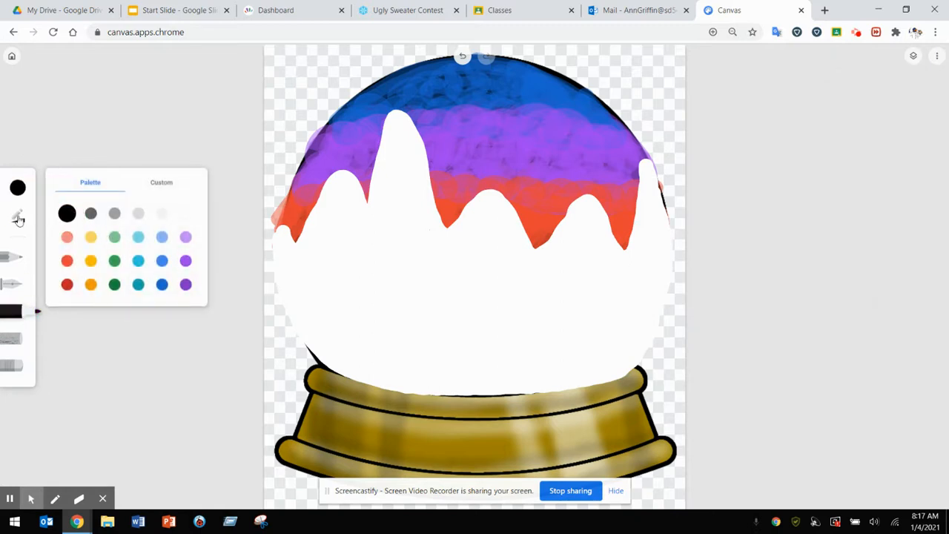
pyautogui.click(19, 218)
pyautogui.moveTo(149, 231)
pyautogui.mouseDown()
pyautogui.moveTo(180, 232)
pyautogui.moveTo(143, 204)
pyautogui.moveTo(182, 215)
pyautogui.mouseUp()
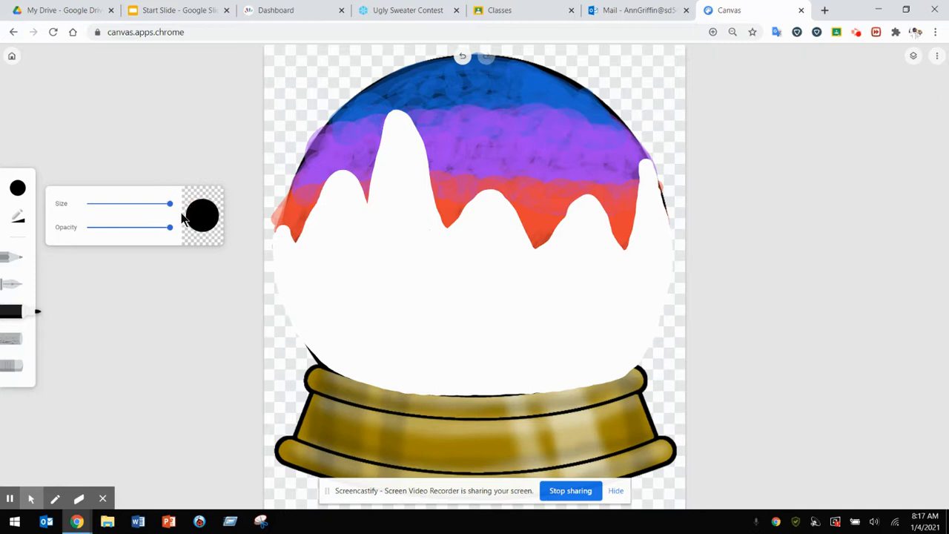
# Draw a thick wavy black ground line across the globe below the mountains and erase its overhang at the left edge
pyautogui.moveTo(278, 297)
pyautogui.mouseDown()
pyautogui.moveTo(389, 281)
pyautogui.moveTo(527, 302)
pyautogui.moveTo(666, 265)
pyautogui.mouseUp()
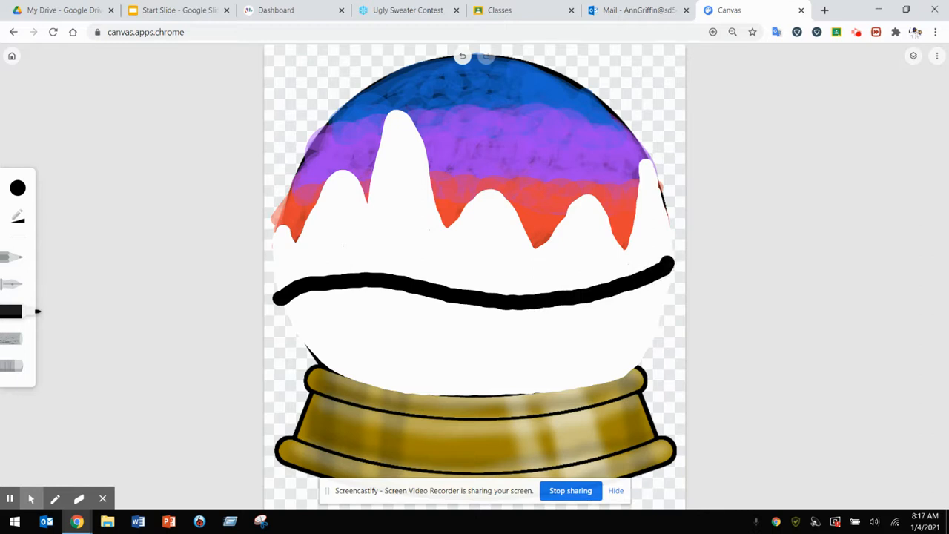
pyautogui.click(16, 365)
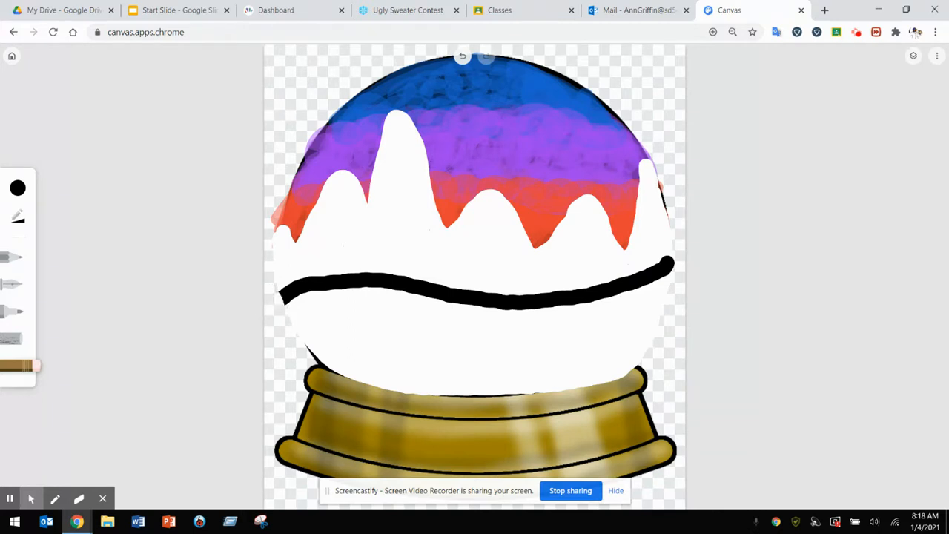
pyautogui.click(18, 188)
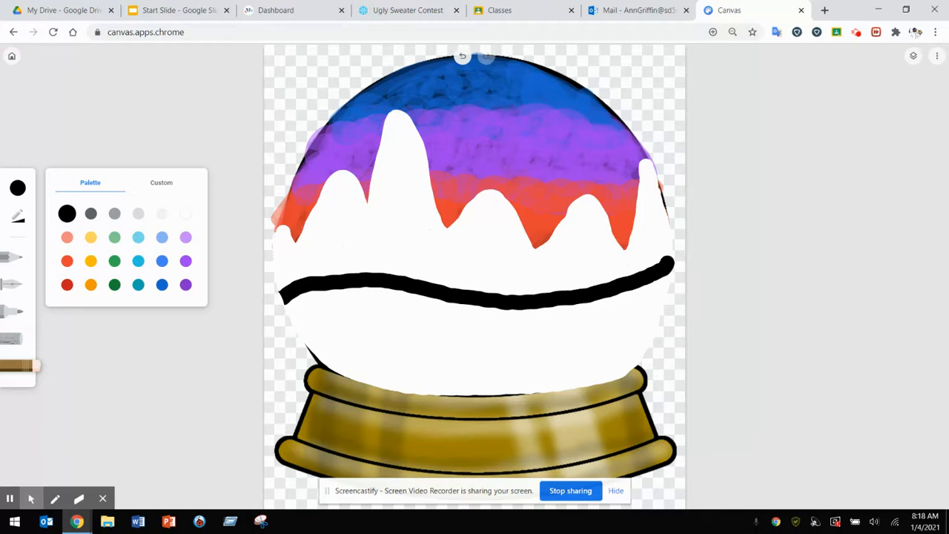
pyautogui.click(18, 215)
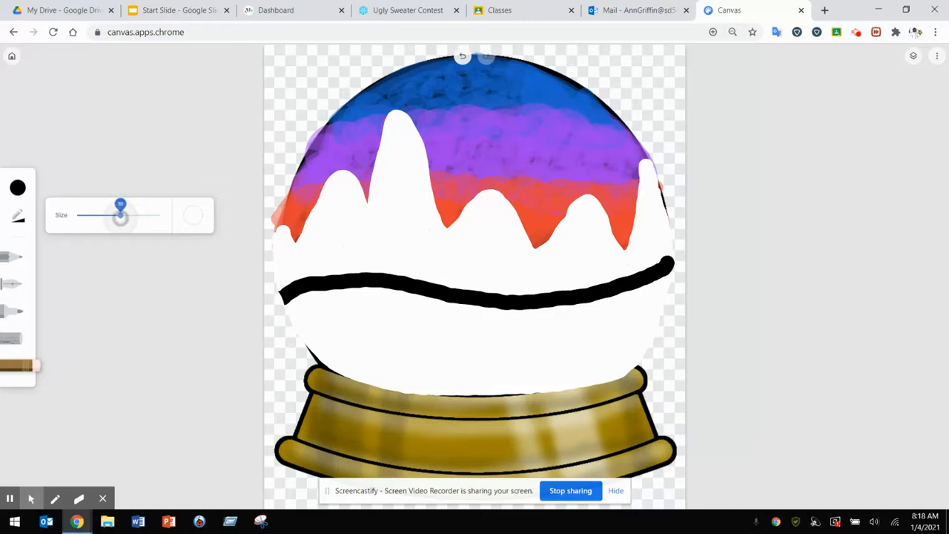
# Outline the mountain ridge from the globe's left edge to its right edge in black with the marker at about half size
pyautogui.click(11, 311)
pyautogui.click(17, 187)
pyautogui.click(17, 215)
pyautogui.moveTo(138, 229)
pyautogui.mouseDown()
pyautogui.moveTo(171, 229)
pyautogui.moveTo(123, 205)
pyautogui.mouseUp()
pyautogui.click(169, 206)
pyautogui.click(401, 321)
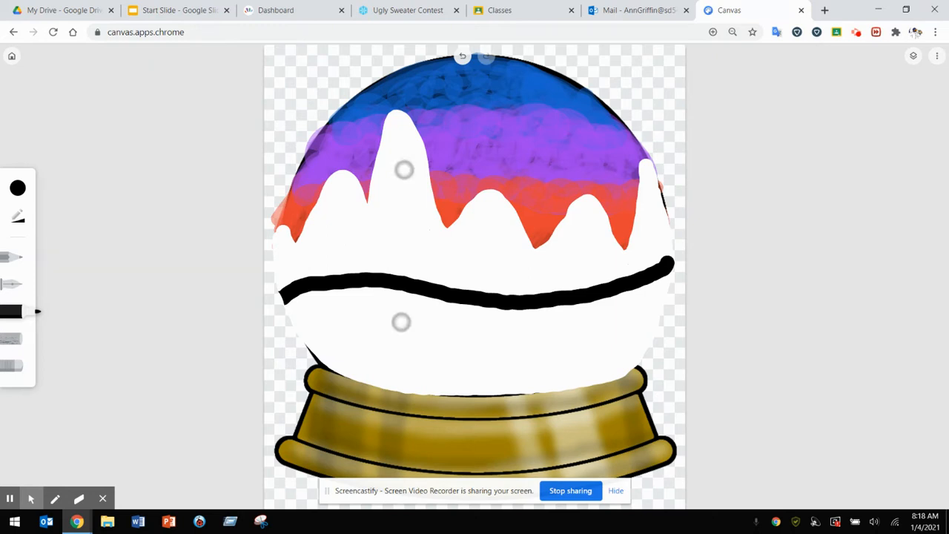
pyautogui.scroll(5, 404, 246)
pyautogui.moveTo(414, 332); pyautogui.dragTo(553, 389)
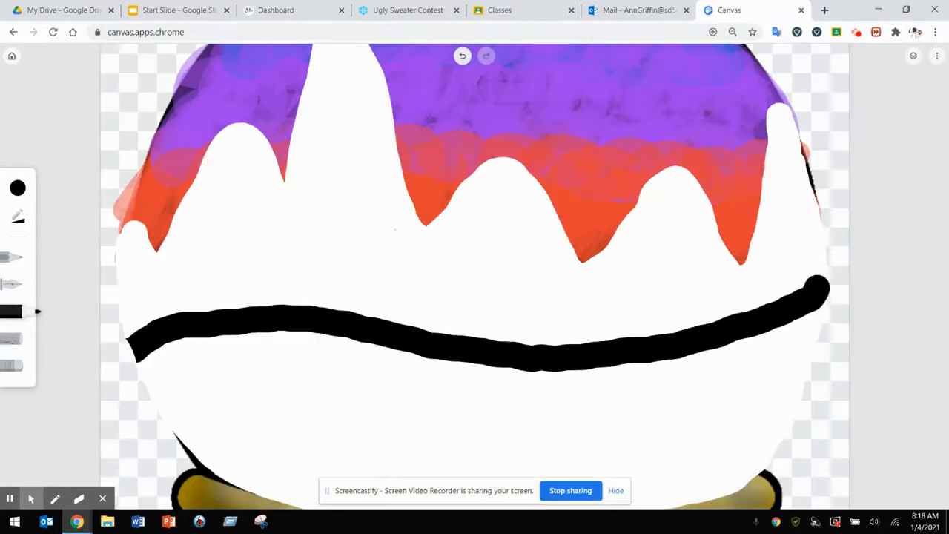
pyautogui.moveTo(374, 358); pyautogui.dragTo(369, 348)
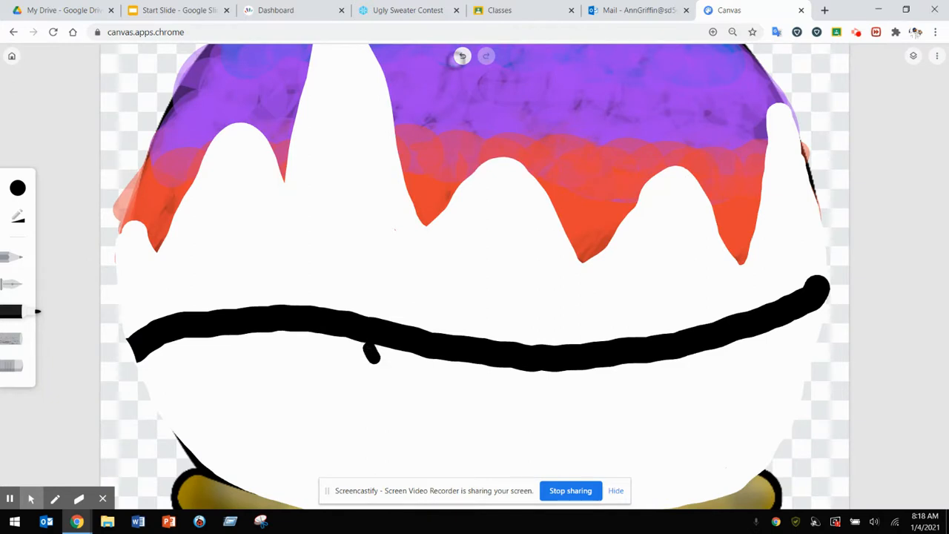
pyautogui.click(462, 56)
pyautogui.moveTo(130, 352)
pyautogui.mouseDown()
pyautogui.moveTo(118, 305)
pyautogui.moveTo(130, 224)
pyautogui.moveTo(162, 243)
pyautogui.moveTo(210, 149)
pyautogui.moveTo(245, 118)
pyautogui.moveTo(286, 183)
pyautogui.moveTo(299, 87)
pyautogui.mouseUp()
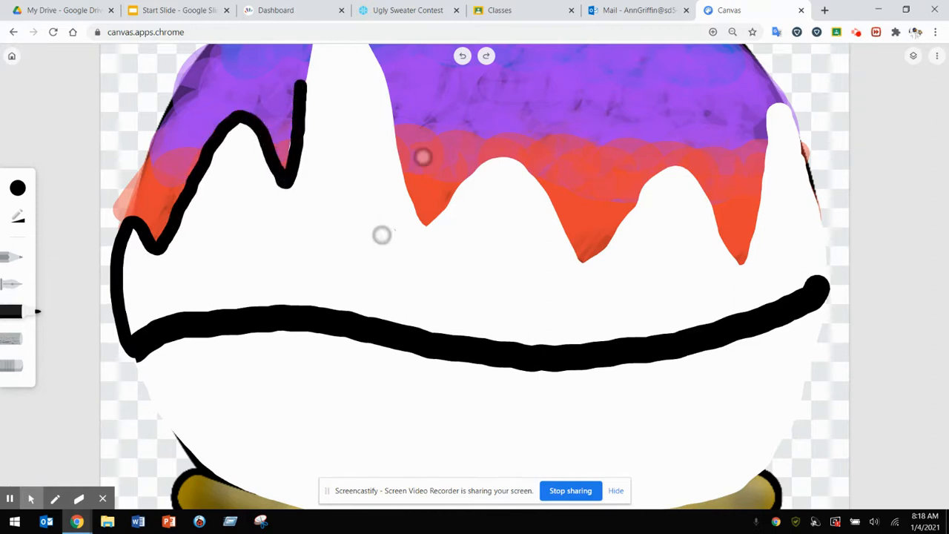
pyautogui.scroll(2, 405, 241)
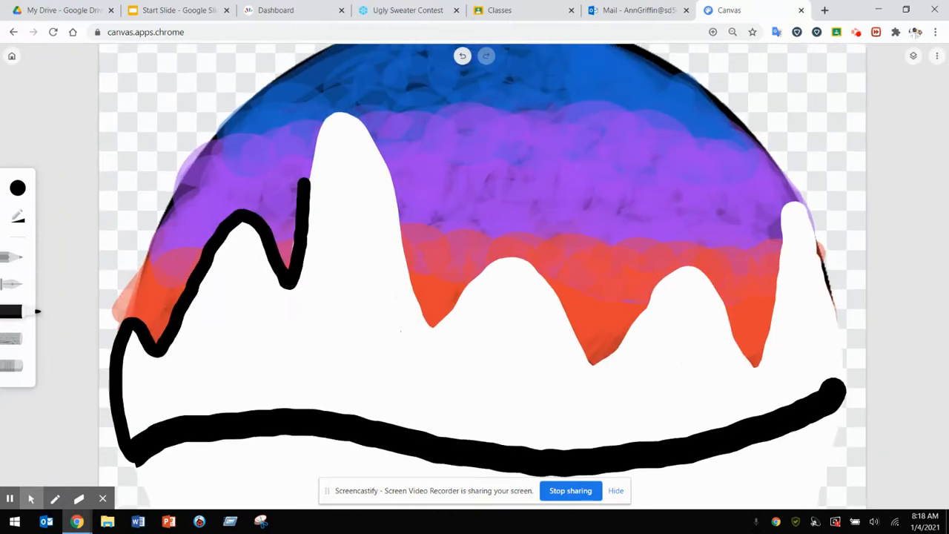
pyautogui.moveTo(304, 184)
pyautogui.mouseDown()
pyautogui.moveTo(329, 118)
pyautogui.moveTo(359, 118)
pyautogui.moveTo(420, 303)
pyautogui.moveTo(441, 323)
pyautogui.moveTo(491, 263)
pyautogui.moveTo(526, 264)
pyautogui.moveTo(603, 360)
pyautogui.moveTo(631, 316)
pyautogui.moveTo(684, 272)
pyautogui.moveTo(706, 277)
pyautogui.moveTo(747, 350)
pyautogui.moveTo(765, 343)
pyautogui.moveTo(786, 214)
pyautogui.moveTo(805, 211)
pyautogui.moveTo(838, 340)
pyautogui.moveTo(827, 450)
pyautogui.mouseUp()
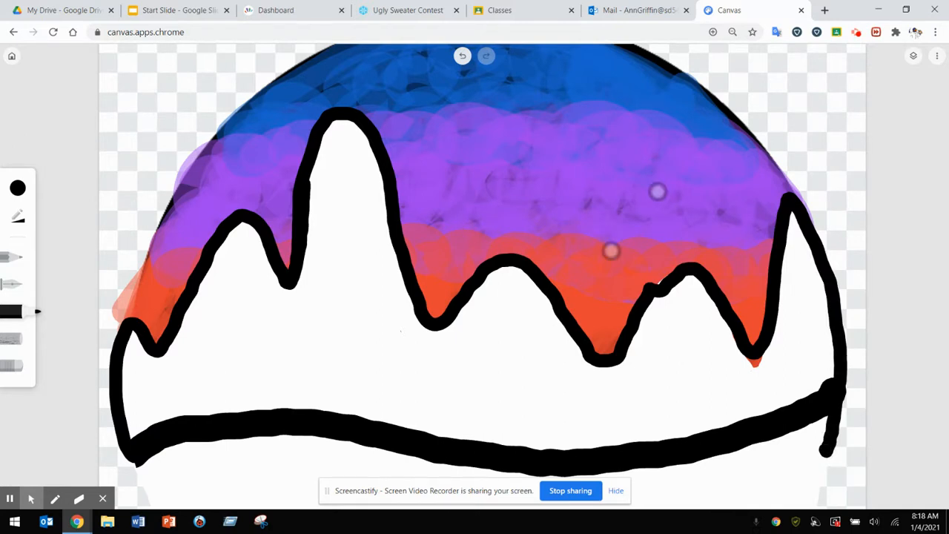
# Trace the globe's full outline in black, over the sky dome and around the lower snow down to the base
pyautogui.scroll(1, 634, 221)
pyautogui.moveTo(803, 282)
pyautogui.mouseDown()
pyautogui.moveTo(724, 187)
pyautogui.moveTo(654, 144)
pyautogui.moveTo(581, 116)
pyautogui.moveTo(474, 100)
pyautogui.moveTo(422, 104)
pyautogui.moveTo(311, 144)
pyautogui.moveTo(234, 197)
pyautogui.moveTo(155, 309)
pyautogui.moveTo(109, 453)
pyautogui.mouseUp()
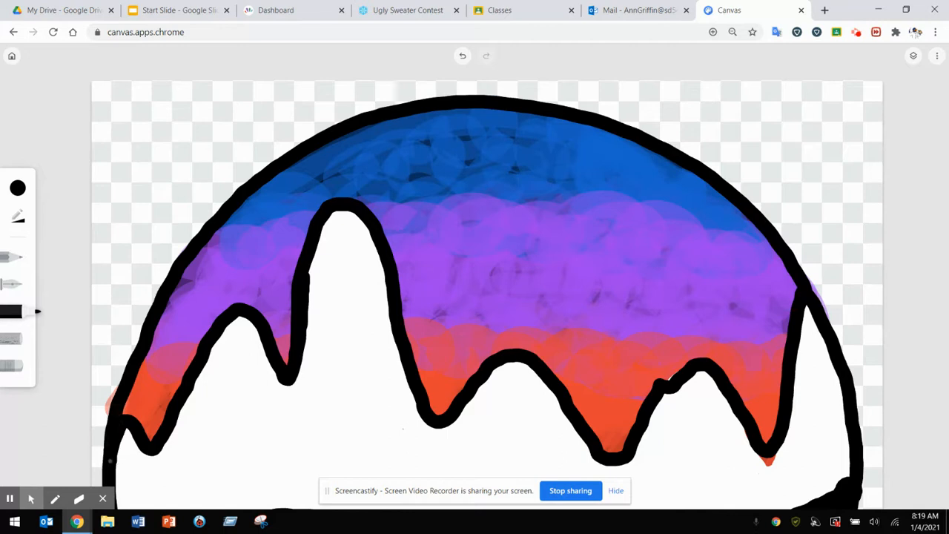
pyautogui.scroll(-2, 523, 231)
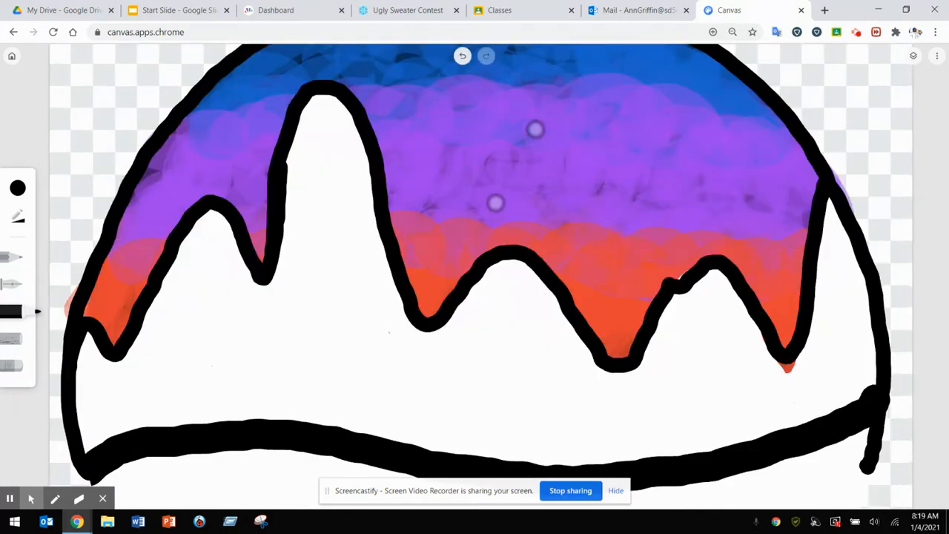
pyautogui.scroll(-3, 508, 121)
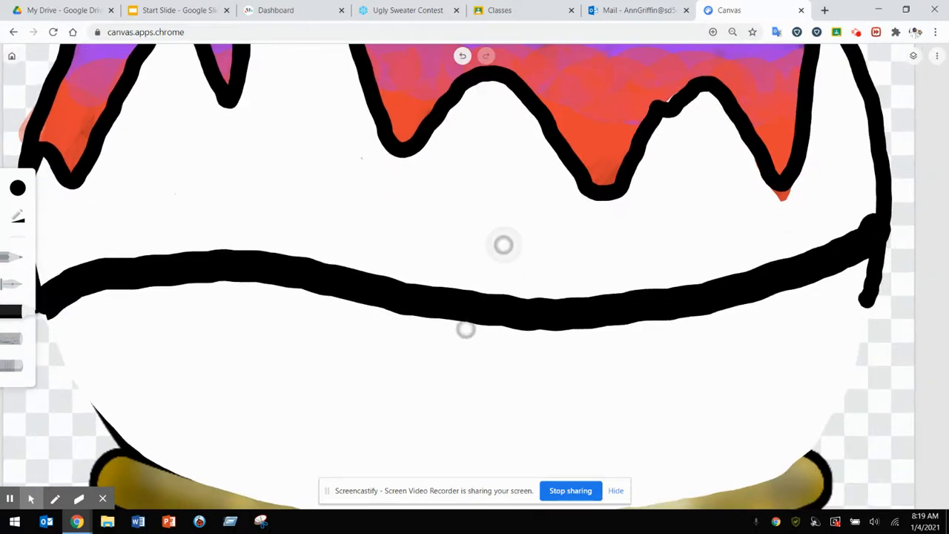
pyautogui.scroll(-3, 485, 285)
pyautogui.scroll(-3, 485, 282)
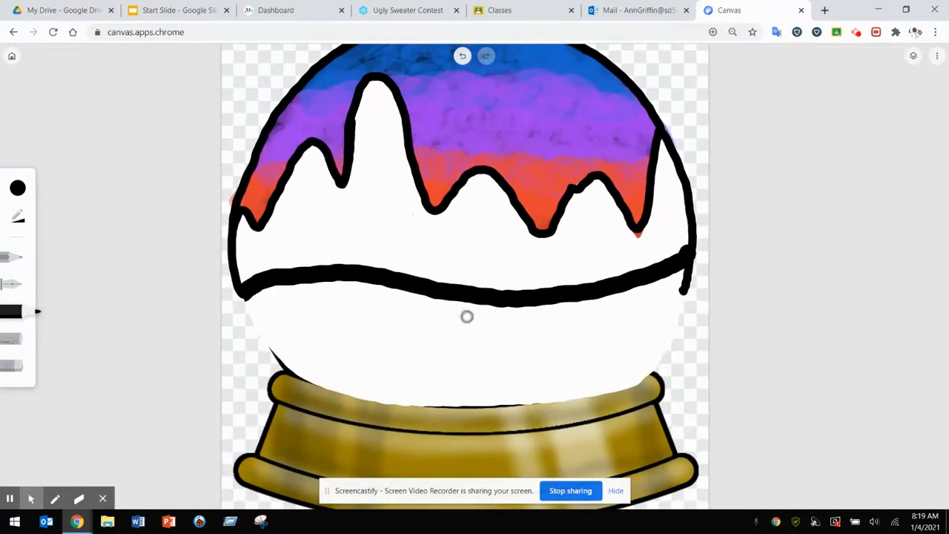
pyautogui.moveTo(236, 295); pyautogui.dragTo(255, 331)
pyautogui.click(462, 56)
pyautogui.moveTo(245, 285)
pyautogui.mouseDown()
pyautogui.moveTo(297, 367)
pyautogui.moveTo(368, 398)
pyautogui.moveTo(461, 409)
pyautogui.moveTo(586, 401)
pyautogui.moveTo(647, 387)
pyautogui.moveTo(670, 368)
pyautogui.moveTo(695, 297)
pyautogui.moveTo(706, 223)
pyautogui.mouseUp()
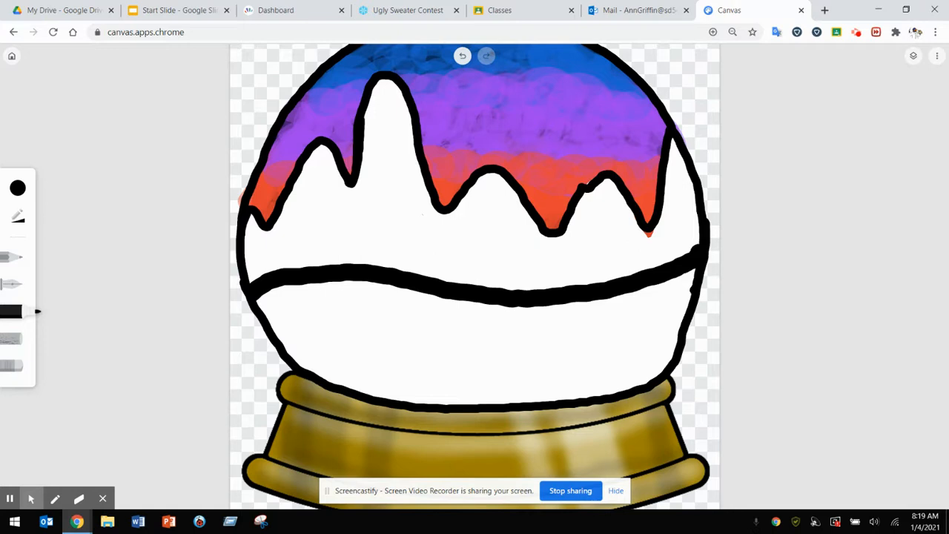
# Draw closed, jagged shadow outlines down the right slopes of the five leftmost mountains, each starting at the peak
pyautogui.moveTo(245, 213)
pyautogui.mouseDown()
pyautogui.moveTo(250, 244)
pyautogui.moveTo(266, 231)
pyautogui.mouseUp()
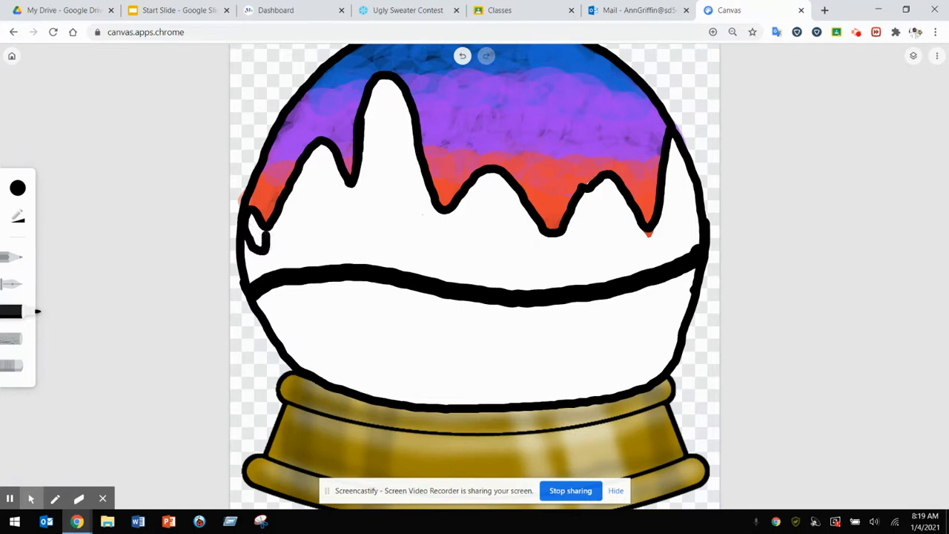
pyautogui.moveTo(320, 142)
pyautogui.mouseDown()
pyautogui.moveTo(312, 215)
pyautogui.moveTo(344, 248)
pyautogui.moveTo(361, 237)
pyautogui.moveTo(349, 183)
pyautogui.mouseUp()
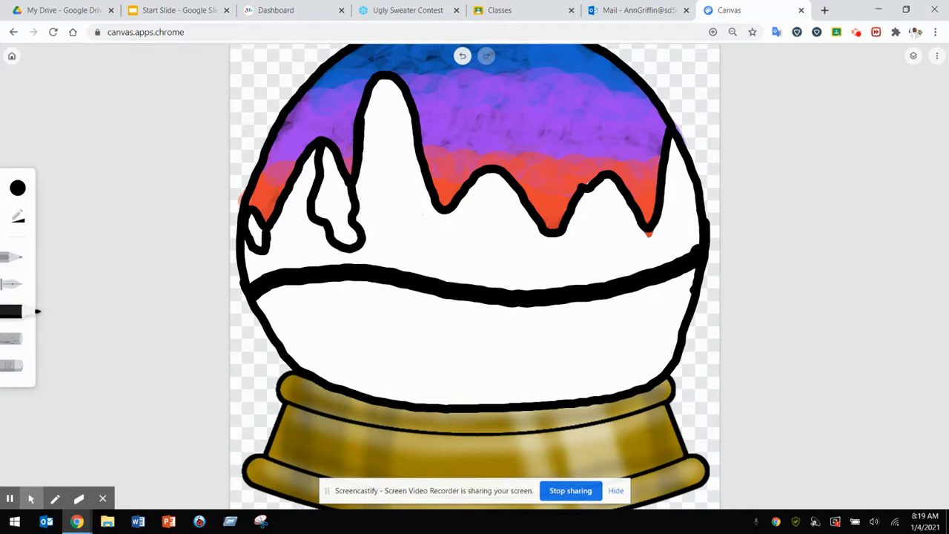
pyautogui.moveTo(385, 75)
pyautogui.mouseDown()
pyautogui.moveTo(380, 101)
pyautogui.moveTo(404, 204)
pyautogui.moveTo(432, 243)
pyautogui.moveTo(445, 215)
pyautogui.mouseUp()
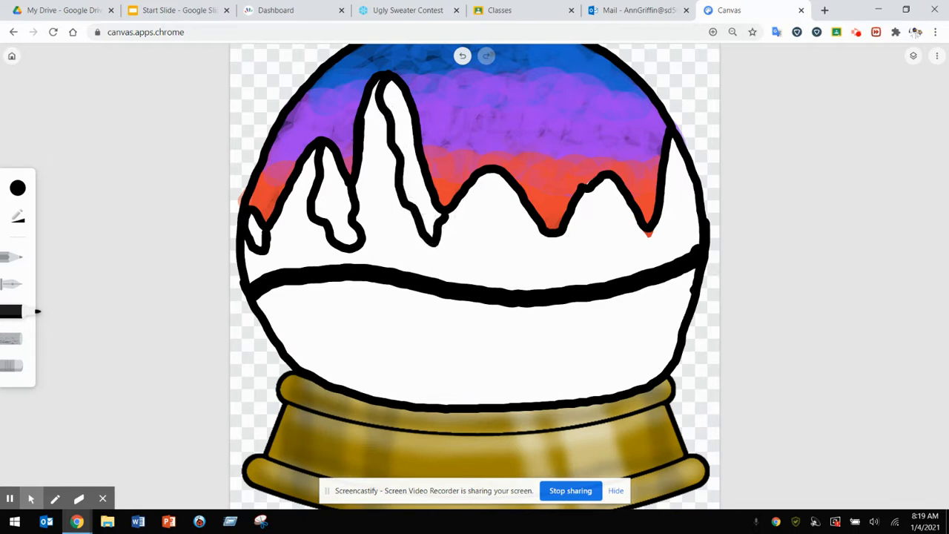
pyautogui.moveTo(486, 176)
pyautogui.mouseDown()
pyautogui.moveTo(504, 231)
pyautogui.moveTo(523, 248)
pyautogui.moveTo(557, 236)
pyautogui.mouseUp()
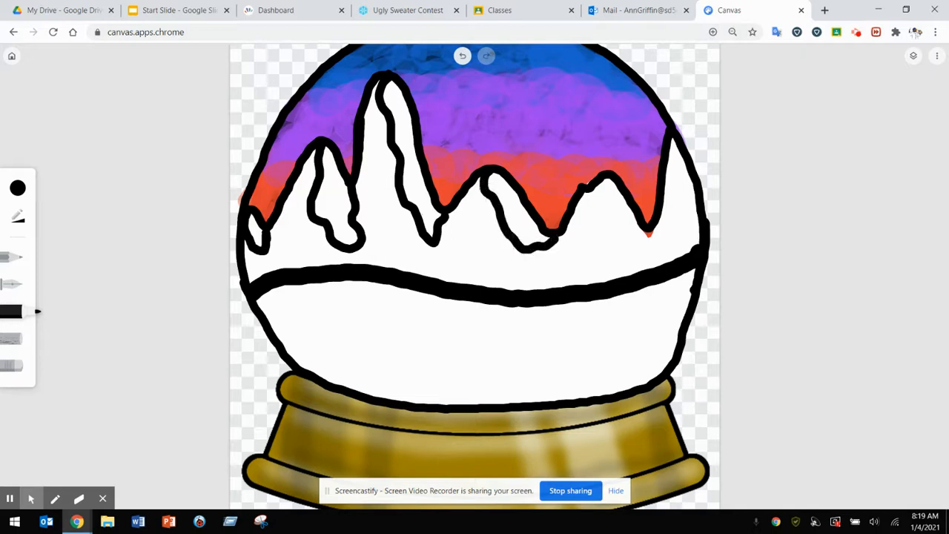
pyautogui.moveTo(602, 178)
pyautogui.mouseDown()
pyautogui.moveTo(610, 227)
pyautogui.moveTo(634, 243)
pyautogui.moveTo(651, 230)
pyautogui.mouseUp()
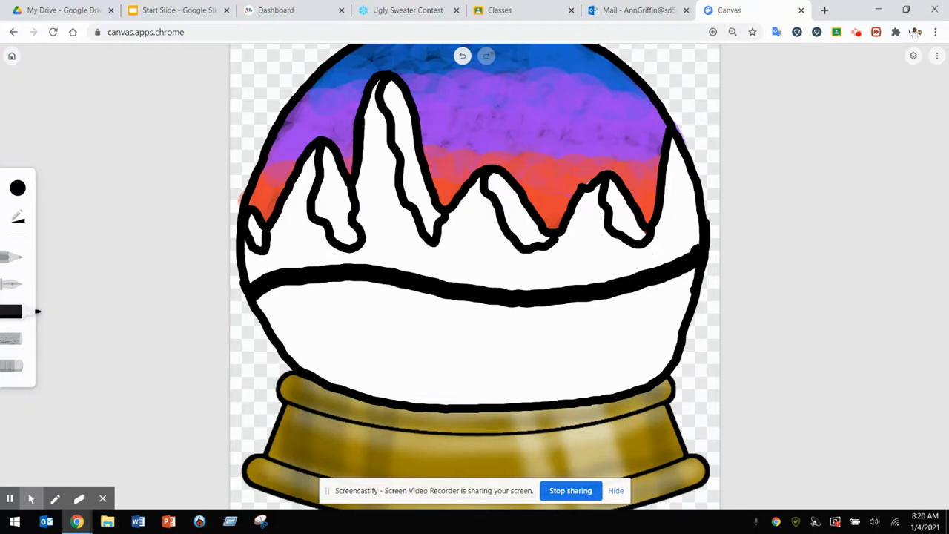
# Reduce the black marker to a thin size and hatch the small shadow at the globe's left edge with diagonal lines
pyautogui.click(17, 217)
pyautogui.moveTo(124, 203); pyautogui.dragTo(101, 203)
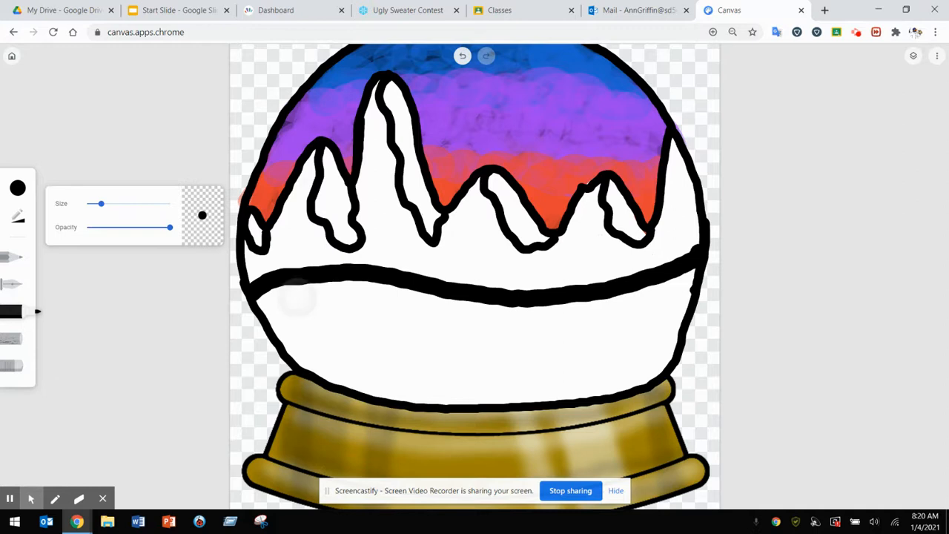
pyautogui.scroll(2, 301, 300)
pyautogui.scroll(3, 309, 317)
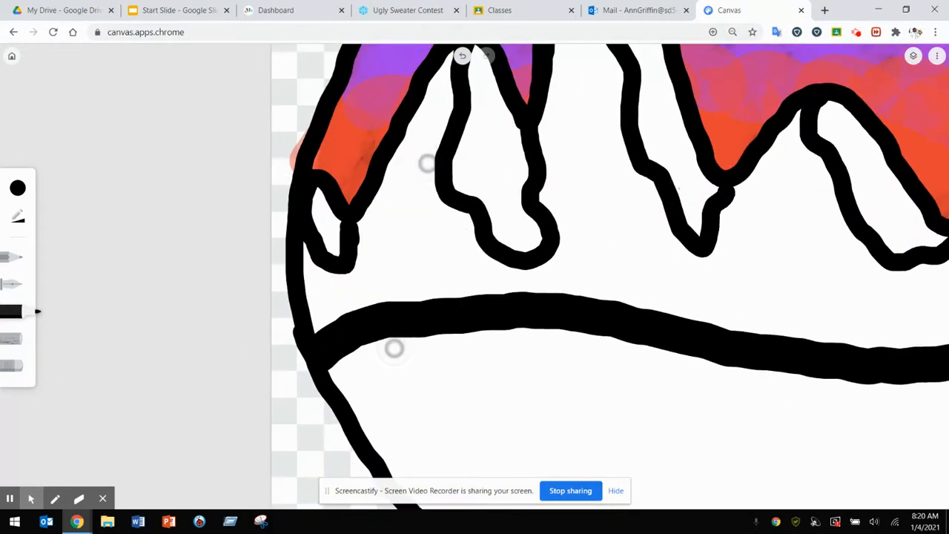
pyautogui.hscroll(5, 427, 163)
pyautogui.moveTo(314, 217); pyautogui.dragTo(324, 205)
pyautogui.moveTo(156, 190)
pyautogui.mouseDown()
pyautogui.moveTo(136, 224)
pyautogui.moveTo(147, 242)
pyautogui.mouseUp()
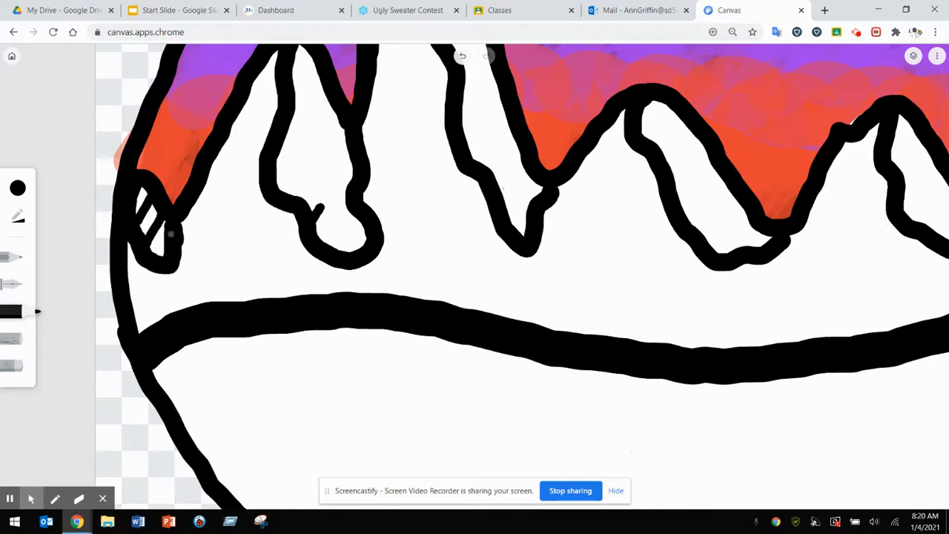
# Fill the second mountain's shadow shape with parallel diagonal hatch lines
pyautogui.moveTo(317, 209); pyautogui.dragTo(348, 158)
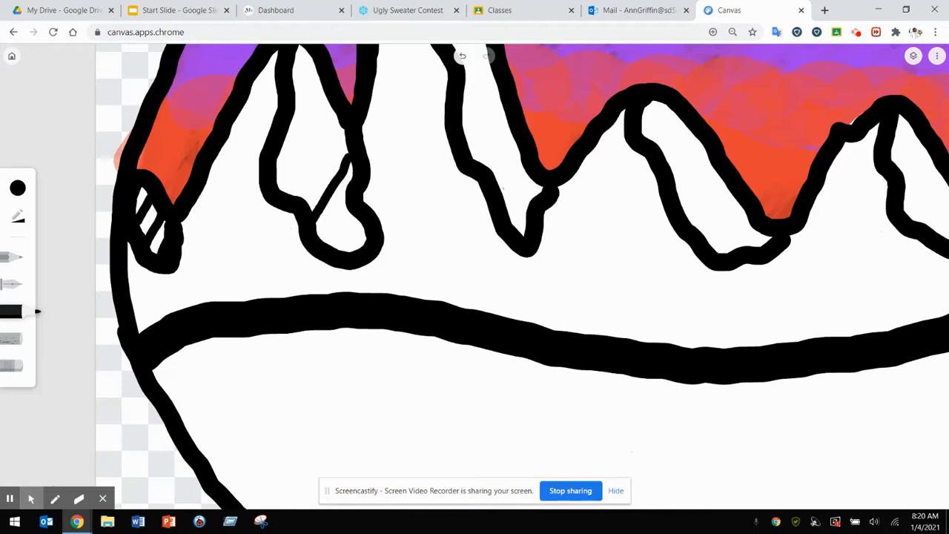
pyautogui.moveTo(351, 197)
pyautogui.mouseDown()
pyautogui.moveTo(319, 242)
pyautogui.moveTo(352, 251)
pyautogui.mouseUp()
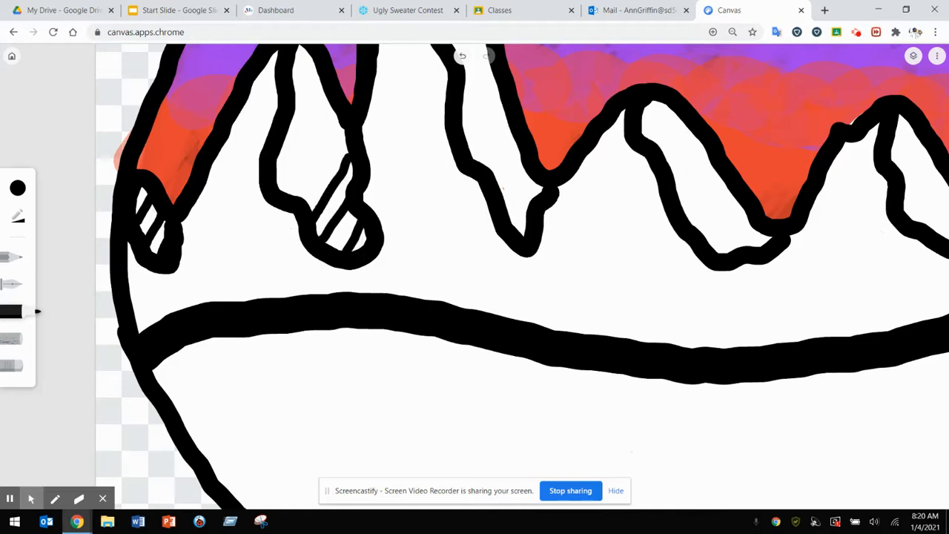
pyautogui.moveTo(299, 196); pyautogui.dragTo(343, 131)
pyautogui.moveTo(281, 188); pyautogui.dragTo(329, 103)
pyautogui.moveTo(288, 138)
pyautogui.mouseDown()
pyautogui.moveTo(316, 89)
pyautogui.moveTo(317, 61)
pyautogui.mouseUp()
pyautogui.moveTo(285, 88); pyautogui.dragTo(307, 50)
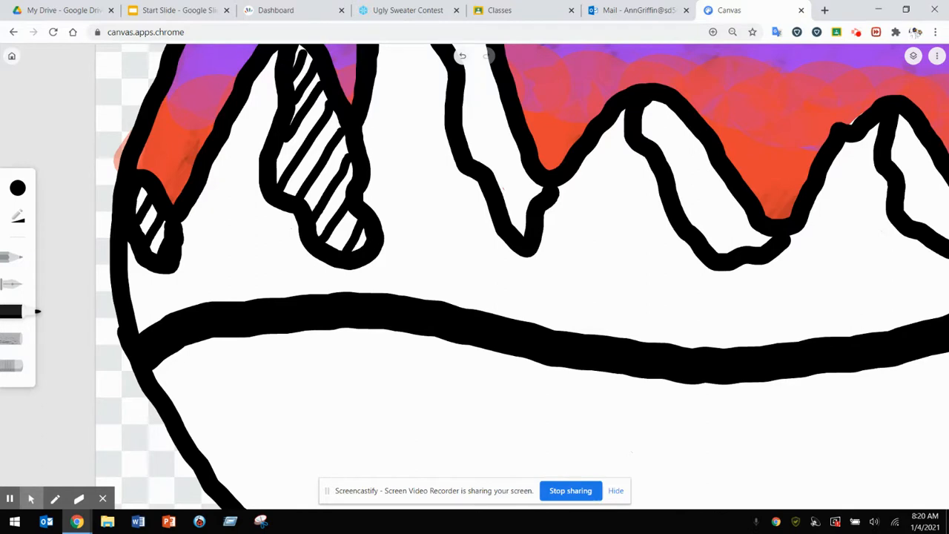
# Hatch the tallest mountain's shadow from peak to lower tip with thin diagonal black lines
pyautogui.moveTo(450, 253)
pyautogui.mouseDown()
pyautogui.moveTo(368, 347)
pyautogui.moveTo(365, 400)
pyautogui.mouseUp()
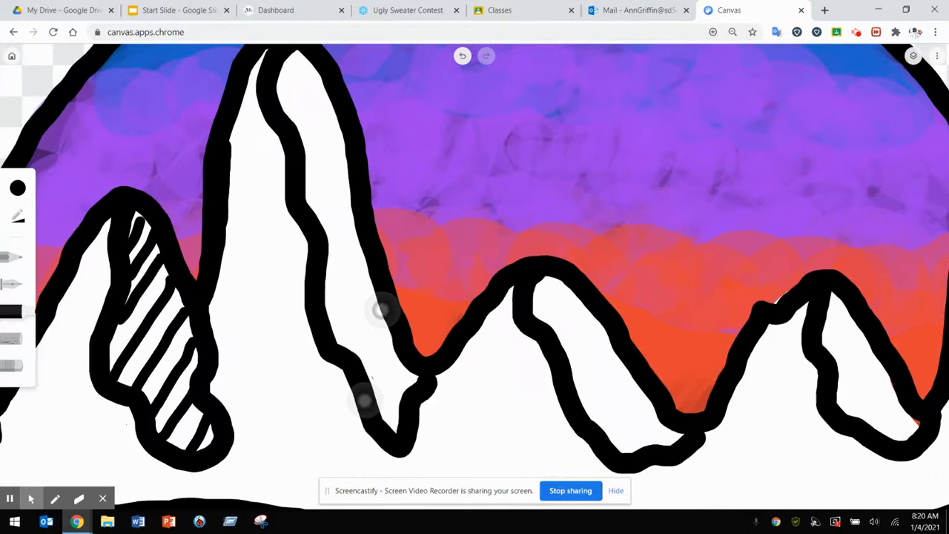
pyautogui.moveTo(280, 100)
pyautogui.mouseDown()
pyautogui.moveTo(318, 61)
pyautogui.moveTo(298, 52)
pyautogui.mouseUp()
pyautogui.moveTo(293, 121); pyautogui.dragTo(324, 85)
pyautogui.moveTo(303, 143); pyautogui.dragTo(338, 109)
pyautogui.moveTo(307, 178); pyautogui.dragTo(346, 129)
pyautogui.moveTo(307, 204)
pyautogui.mouseDown()
pyautogui.moveTo(346, 160)
pyautogui.moveTo(322, 229)
pyautogui.moveTo(346, 234)
pyautogui.moveTo(327, 262)
pyautogui.moveTo(325, 303)
pyautogui.moveTo(379, 270)
pyautogui.mouseUp()
pyautogui.moveTo(342, 348); pyautogui.dragTo(387, 293)
pyautogui.moveTo(366, 374); pyautogui.dragTo(385, 333)
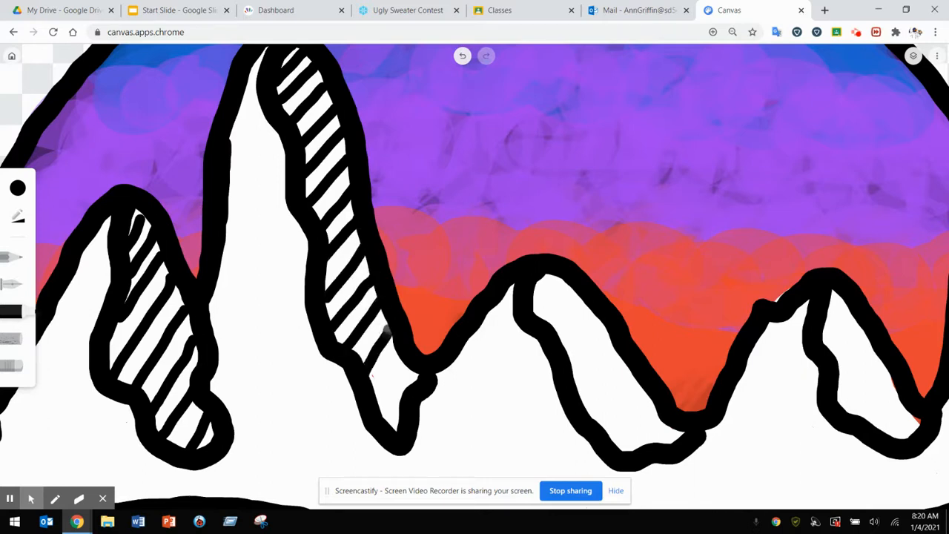
pyautogui.moveTo(377, 412)
pyautogui.mouseDown()
pyautogui.moveTo(405, 362)
pyautogui.moveTo(413, 377)
pyautogui.mouseUp()
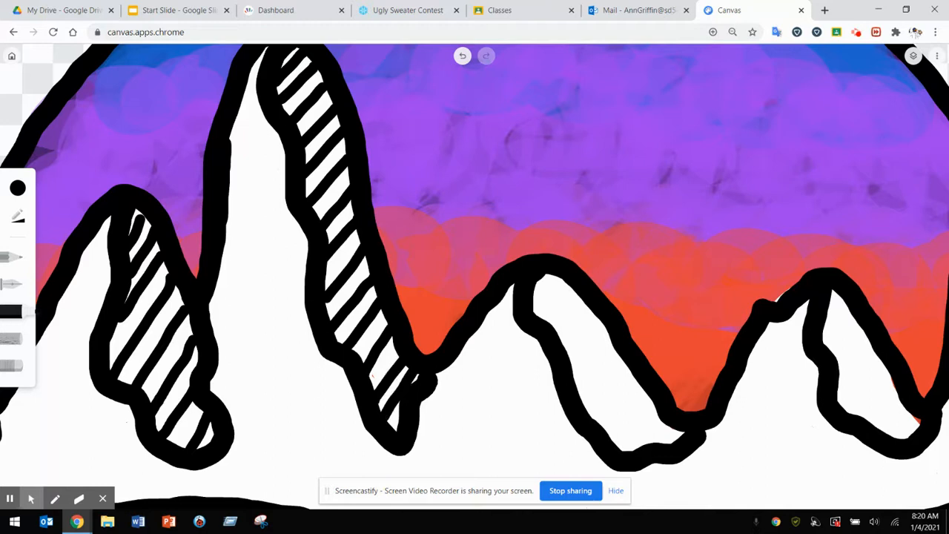
# Hatch the shadow on the mountain just right of the tallest peak with thin diagonal black lines
pyautogui.moveTo(536, 310); pyautogui.dragTo(557, 279)
pyautogui.moveTo(544, 317)
pyautogui.mouseDown()
pyautogui.moveTo(567, 285)
pyautogui.moveTo(583, 295)
pyautogui.mouseUp()
pyautogui.moveTo(570, 346)
pyautogui.mouseDown()
pyautogui.moveTo(590, 305)
pyautogui.moveTo(602, 317)
pyautogui.mouseUp()
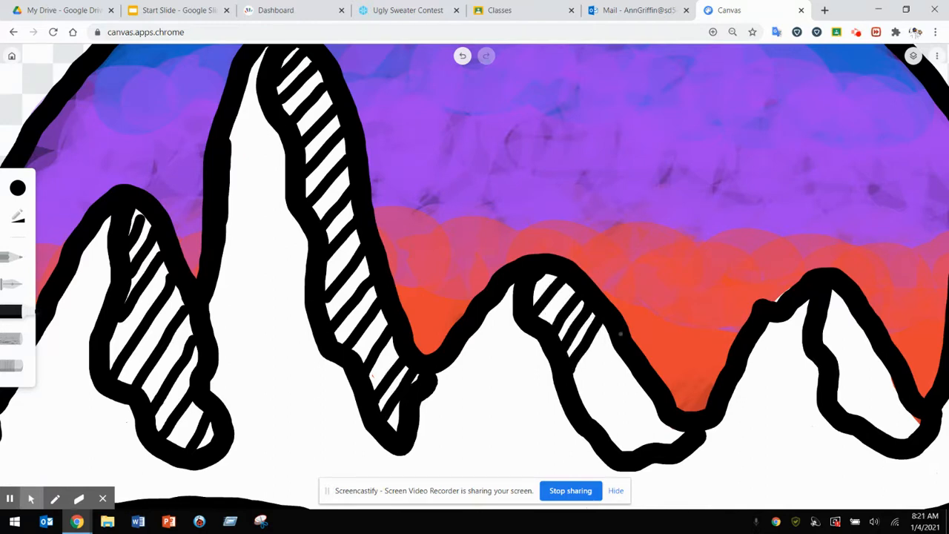
pyautogui.moveTo(583, 393); pyautogui.dragTo(605, 348)
pyautogui.moveTo(593, 402); pyautogui.dragTo(615, 359)
pyautogui.moveTo(595, 420); pyautogui.dragTo(620, 371)
pyautogui.moveTo(606, 424); pyautogui.dragTo(632, 366)
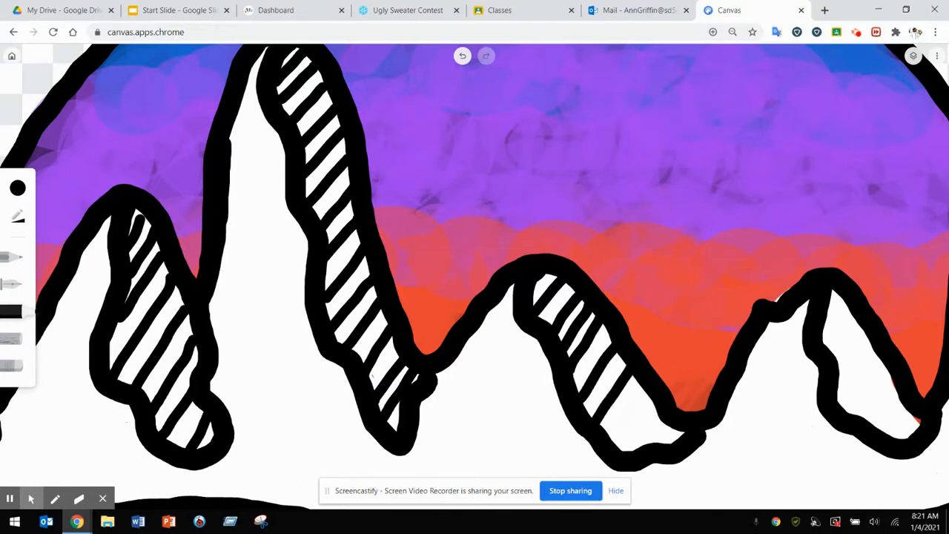
pyautogui.moveTo(615, 442); pyautogui.dragTo(644, 390)
pyautogui.moveTo(635, 448); pyautogui.dragTo(658, 410)
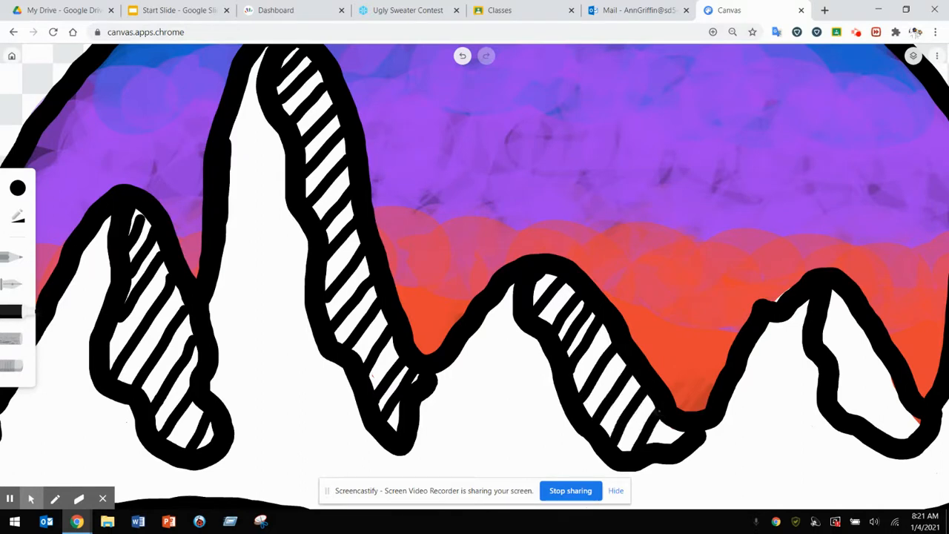
pyautogui.moveTo(665, 443); pyautogui.dragTo(681, 429)
# Hatch the shadow of the fifth mountain from the left with thin diagonal black lines down to its lower corner
pyautogui.moveTo(825, 330); pyautogui.dragTo(850, 296)
pyautogui.moveTo(830, 361); pyautogui.dragTo(859, 319)
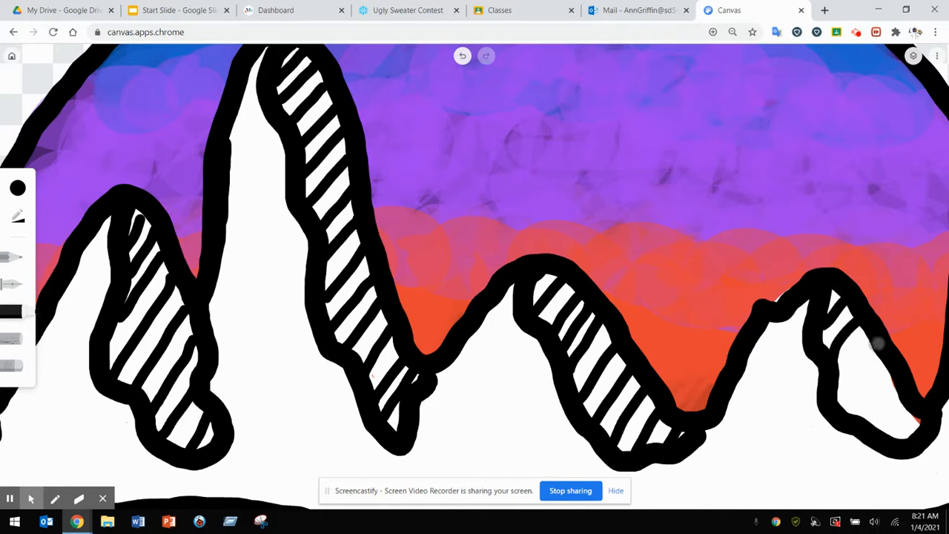
pyautogui.moveTo(839, 394); pyautogui.dragTo(875, 346)
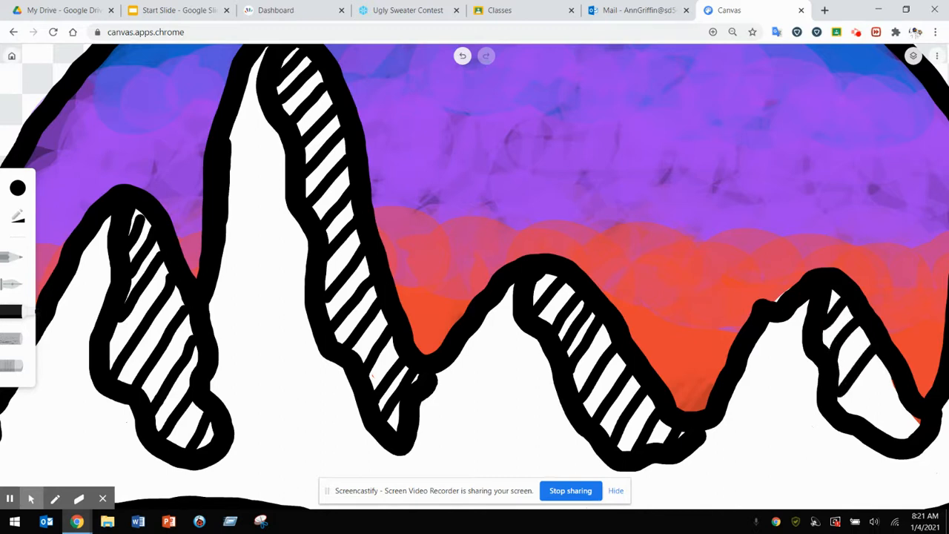
pyautogui.moveTo(860, 416); pyautogui.dragTo(892, 368)
pyautogui.moveTo(884, 431); pyautogui.dragTo(913, 395)
pyautogui.moveTo(902, 438); pyautogui.dragTo(919, 419)
pyautogui.scroll(-5, 585, 173)
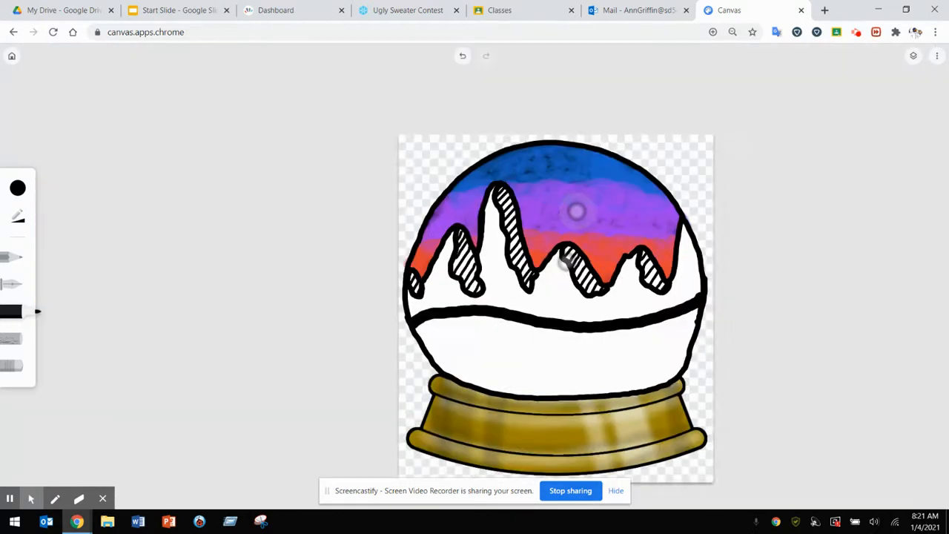
# Draw a winding path with two thin black lines from the snow hill's edge down to the globe's base
pyautogui.scroll(3, 576, 211)
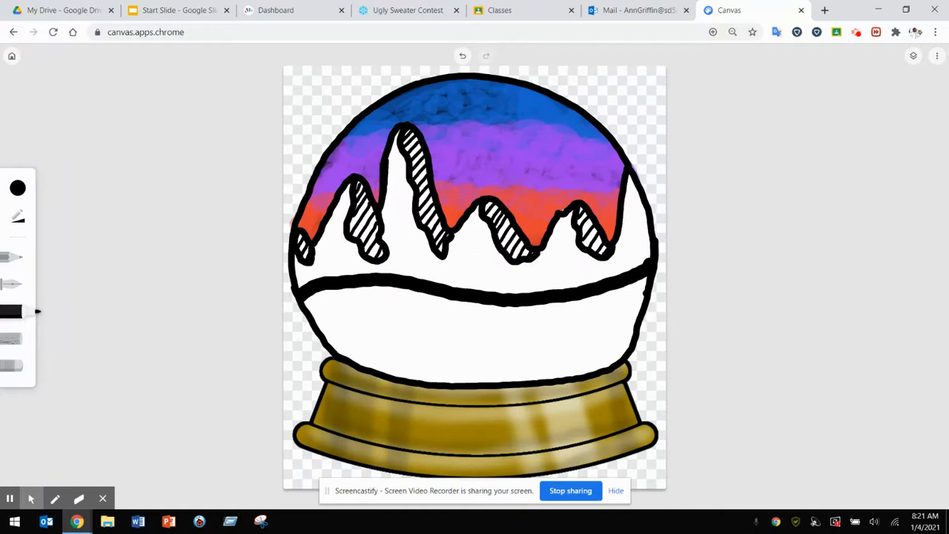
pyautogui.moveTo(408, 291)
pyautogui.mouseDown()
pyautogui.moveTo(402, 332)
pyautogui.moveTo(424, 354)
pyautogui.moveTo(423, 374)
pyautogui.moveTo(432, 315)
pyautogui.moveTo(460, 323)
pyautogui.moveTo(455, 382)
pyautogui.moveTo(419, 376)
pyautogui.mouseUp()
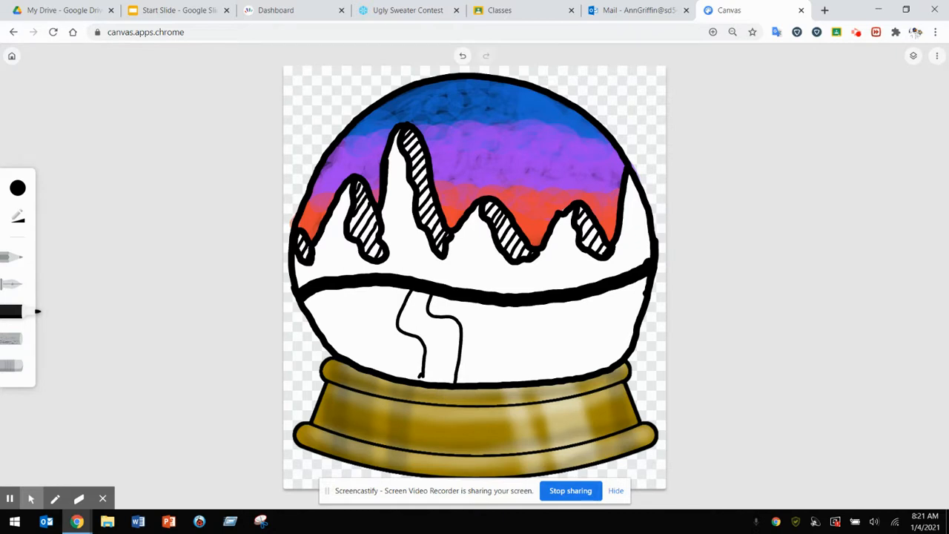
# Enlarge the black marker and draw a tree trunk over the rightmost hatched mountain, crossed by six upward-curving branches
pyautogui.click(18, 188)
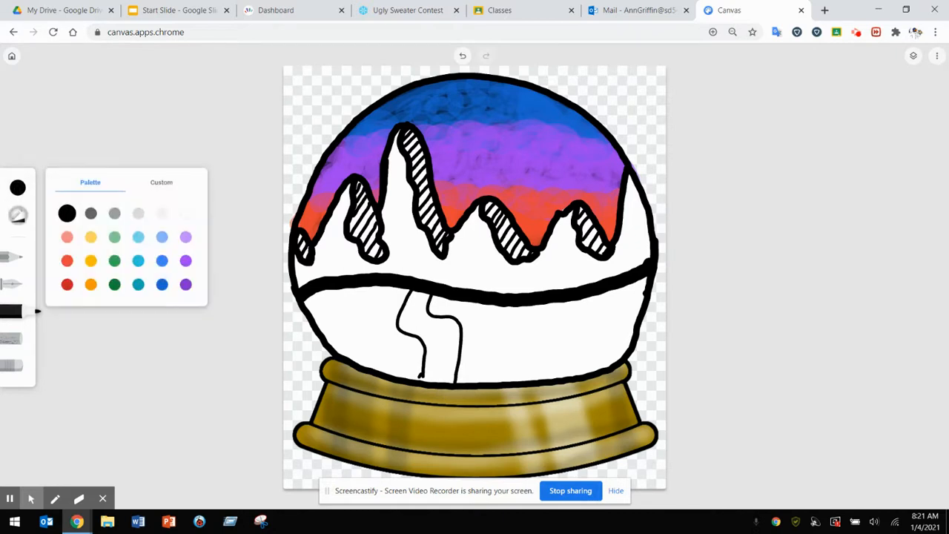
pyautogui.click(17, 216)
pyautogui.moveTo(100, 204); pyautogui.dragTo(117, 203)
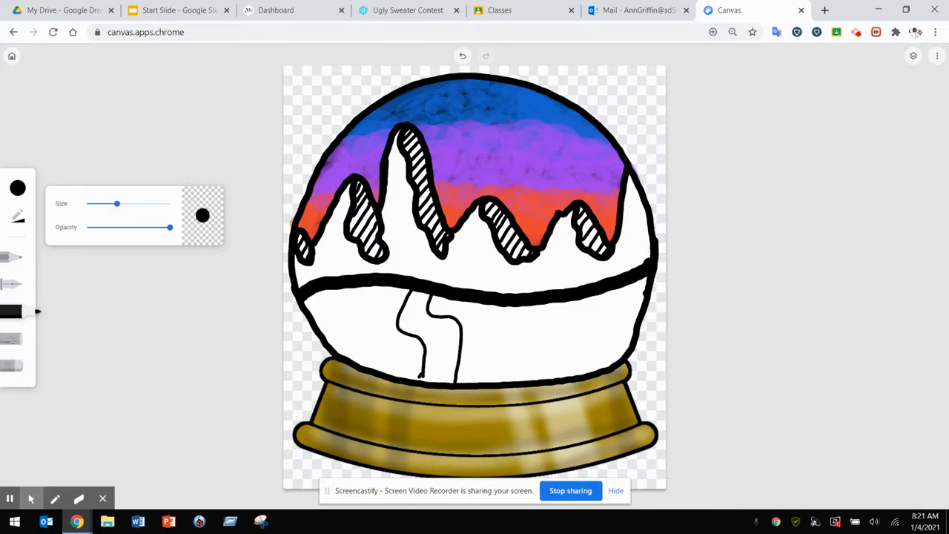
pyautogui.moveTo(564, 202)
pyautogui.mouseDown()
pyautogui.moveTo(530, 343)
pyautogui.moveTo(558, 234)
pyautogui.moveTo(558, 167)
pyautogui.moveTo(562, 189)
pyautogui.moveTo(576, 184)
pyautogui.mouseUp()
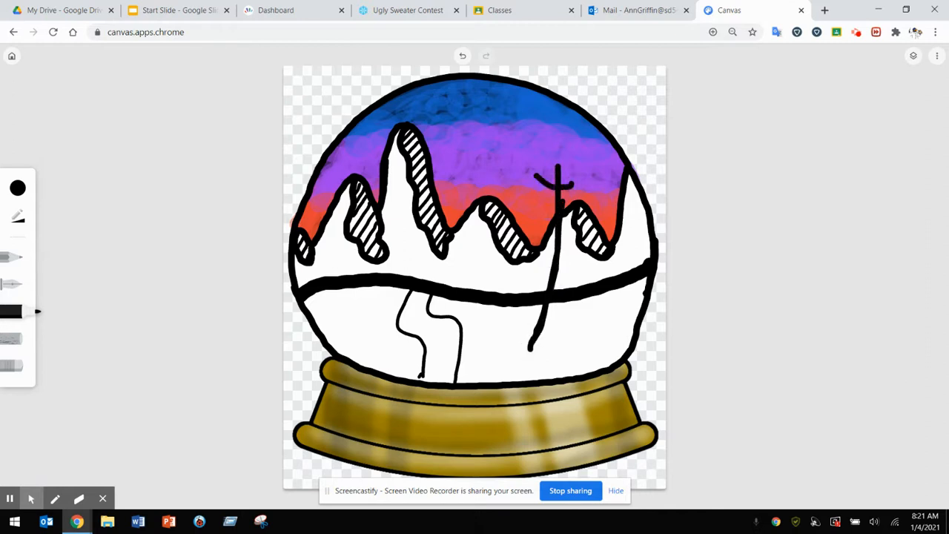
pyautogui.click(462, 57)
pyautogui.moveTo(537, 177)
pyautogui.mouseDown()
pyautogui.moveTo(574, 180)
pyautogui.moveTo(548, 201)
pyautogui.moveTo(585, 202)
pyautogui.mouseUp()
pyautogui.moveTo(522, 221)
pyautogui.mouseDown()
pyautogui.moveTo(570, 234)
pyautogui.moveTo(586, 221)
pyautogui.mouseUp()
pyautogui.moveTo(519, 245)
pyautogui.mouseDown()
pyautogui.moveTo(549, 263)
pyautogui.moveTo(584, 254)
pyautogui.mouseUp()
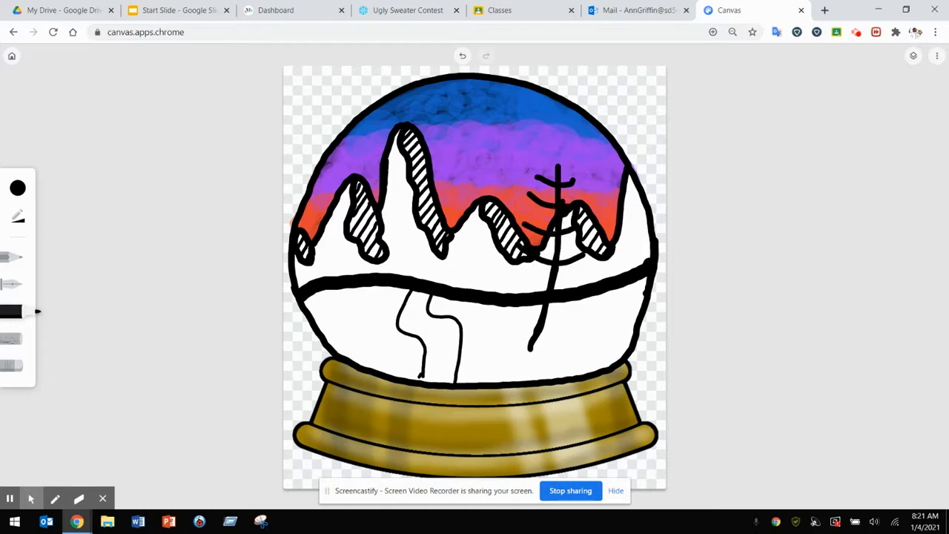
pyautogui.moveTo(507, 269); pyautogui.dragTo(590, 284)
pyautogui.moveTo(513, 307); pyautogui.dragTo(584, 310)
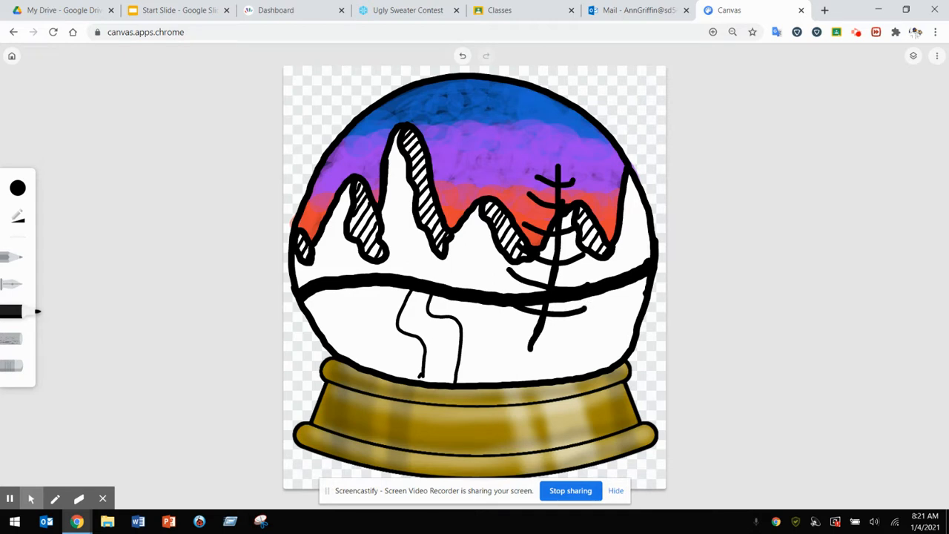
# Thicken the tree's upper branches with ragged black needle scribbles, widening them toward the middle of the trunk
pyautogui.scroll(5, 571, 223)
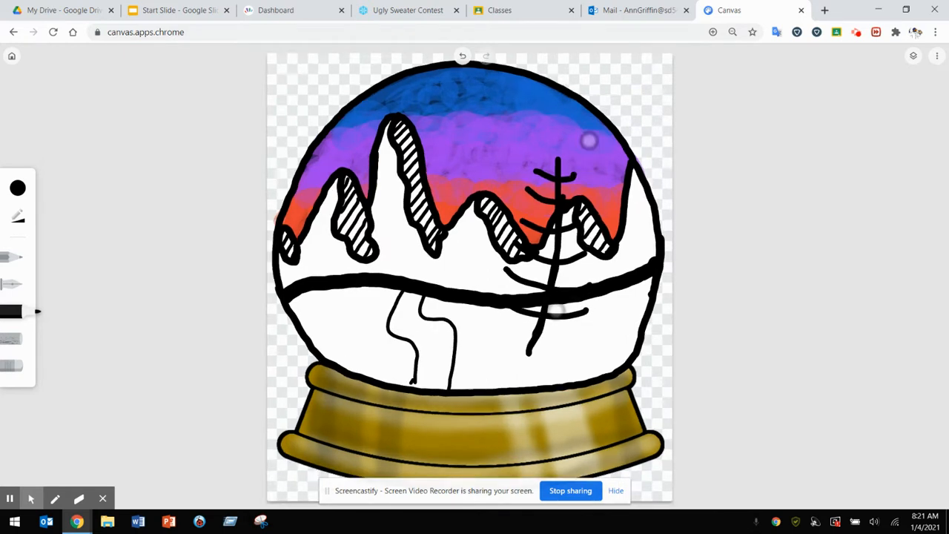
pyautogui.scroll(1, 572, 225)
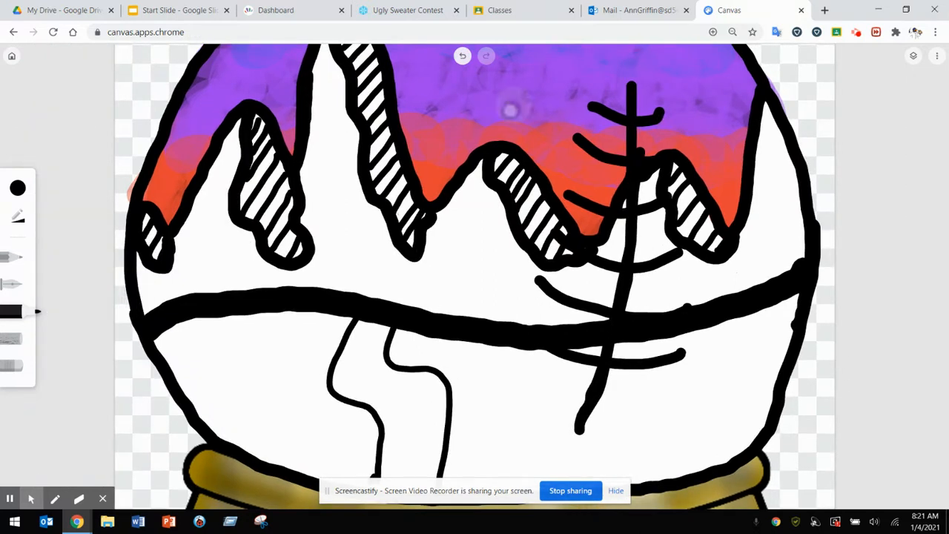
pyautogui.click(511, 109)
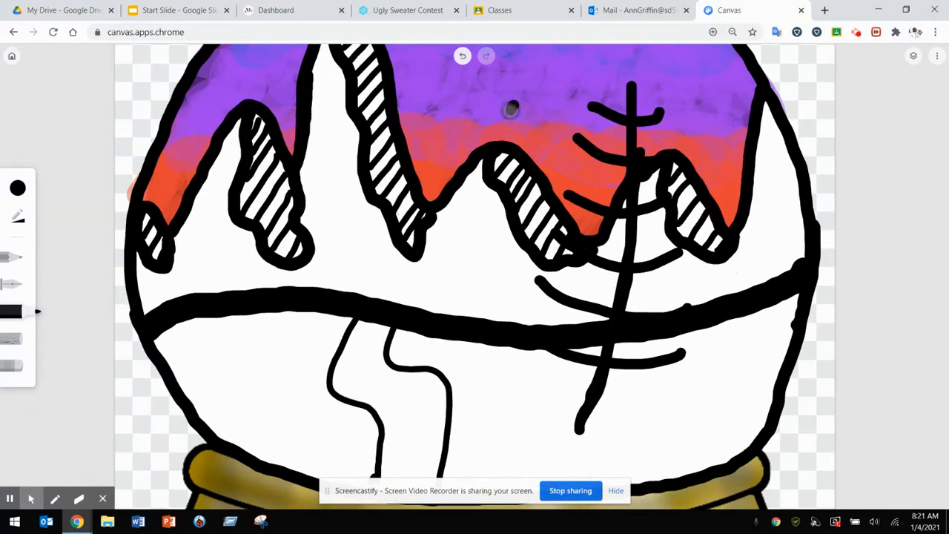
pyautogui.click(463, 55)
pyautogui.moveTo(597, 109)
pyautogui.mouseDown()
pyautogui.moveTo(586, 102)
pyautogui.moveTo(639, 111)
pyautogui.moveTo(644, 127)
pyautogui.moveTo(647, 106)
pyautogui.moveTo(678, 108)
pyautogui.mouseUp()
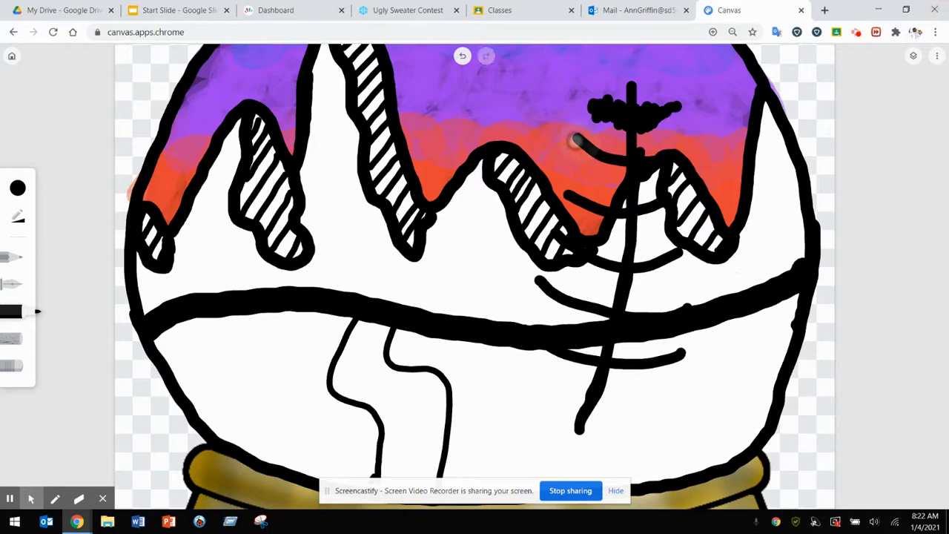
pyautogui.moveTo(575, 138)
pyautogui.mouseDown()
pyautogui.moveTo(625, 164)
pyautogui.moveTo(642, 148)
pyautogui.moveTo(662, 162)
pyautogui.moveTo(697, 146)
pyautogui.mouseUp()
pyautogui.moveTo(563, 184)
pyautogui.mouseDown()
pyautogui.moveTo(604, 207)
pyautogui.moveTo(623, 194)
pyautogui.moveTo(647, 204)
pyautogui.moveTo(696, 189)
pyautogui.mouseUp()
pyautogui.moveTo(562, 219)
pyautogui.mouseDown()
pyautogui.moveTo(617, 235)
pyautogui.moveTo(679, 227)
pyautogui.mouseUp()
pyautogui.moveTo(567, 222)
pyautogui.mouseDown()
pyautogui.moveTo(598, 223)
pyautogui.moveTo(627, 239)
pyautogui.moveTo(642, 218)
pyautogui.moveTo(671, 242)
pyautogui.moveTo(706, 217)
pyautogui.mouseUp()
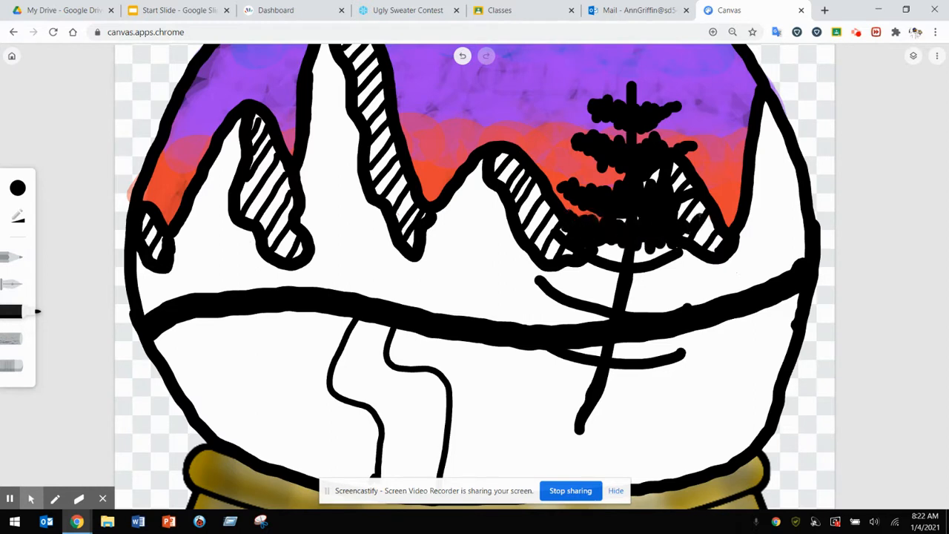
# Fill the tree's lower branches with dense black needles, add a wide bottom row, and thicken the trunk's top and base
pyautogui.moveTo(578, 245)
pyautogui.mouseDown()
pyautogui.moveTo(616, 276)
pyautogui.moveTo(640, 259)
pyautogui.moveTo(664, 265)
pyautogui.moveTo(708, 247)
pyautogui.mouseUp()
pyautogui.moveTo(539, 276)
pyautogui.mouseDown()
pyautogui.moveTo(557, 293)
pyautogui.moveTo(605, 293)
pyautogui.moveTo(608, 318)
pyautogui.moveTo(638, 312)
pyautogui.moveTo(656, 291)
pyautogui.moveTo(703, 298)
pyautogui.mouseUp()
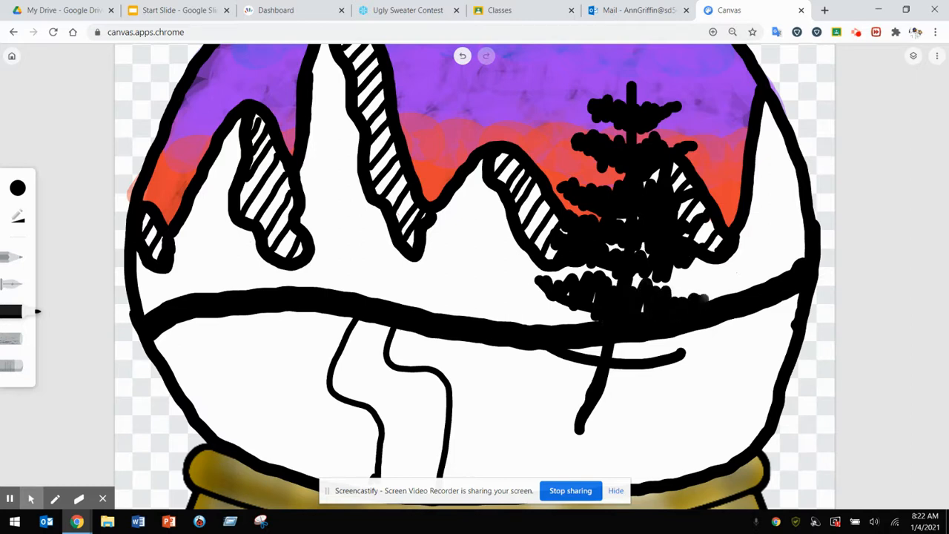
pyautogui.moveTo(582, 340)
pyautogui.mouseDown()
pyautogui.moveTo(696, 335)
pyautogui.moveTo(545, 312)
pyautogui.moveTo(599, 343)
pyautogui.moveTo(636, 333)
pyautogui.moveTo(701, 350)
pyautogui.moveTo(555, 361)
pyautogui.moveTo(621, 386)
pyautogui.moveTo(691, 363)
pyautogui.mouseUp()
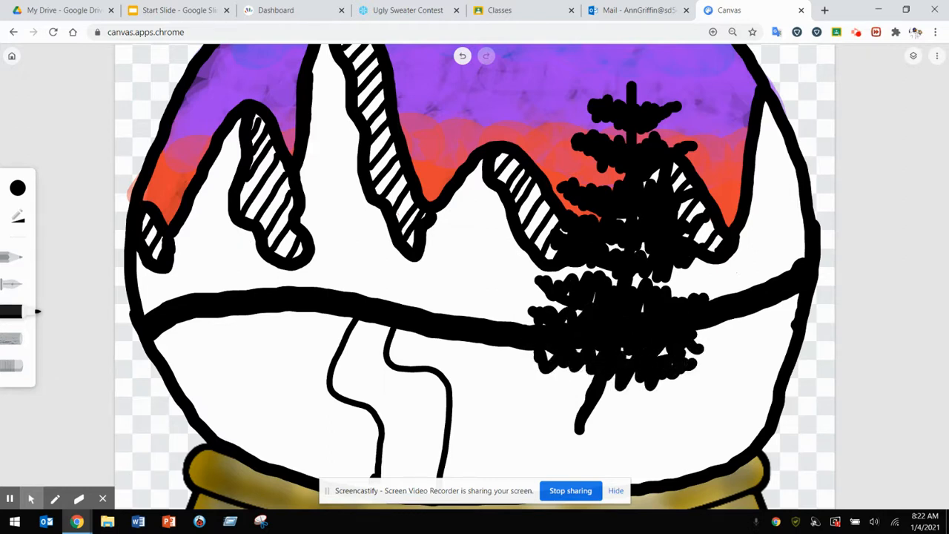
pyautogui.moveTo(662, 402)
pyautogui.mouseDown()
pyautogui.moveTo(531, 379)
pyautogui.moveTo(670, 405)
pyautogui.moveTo(717, 387)
pyautogui.moveTo(696, 357)
pyautogui.moveTo(704, 360)
pyautogui.mouseUp()
pyautogui.moveTo(527, 375)
pyautogui.mouseDown()
pyautogui.moveTo(540, 388)
pyautogui.moveTo(522, 370)
pyautogui.mouseUp()
pyautogui.moveTo(637, 117)
pyautogui.mouseDown()
pyautogui.moveTo(639, 86)
pyautogui.moveTo(639, 129)
pyautogui.mouseUp()
pyautogui.moveTo(591, 407)
pyautogui.mouseDown()
pyautogui.moveTo(586, 428)
pyautogui.moveTo(594, 415)
pyautogui.mouseUp()
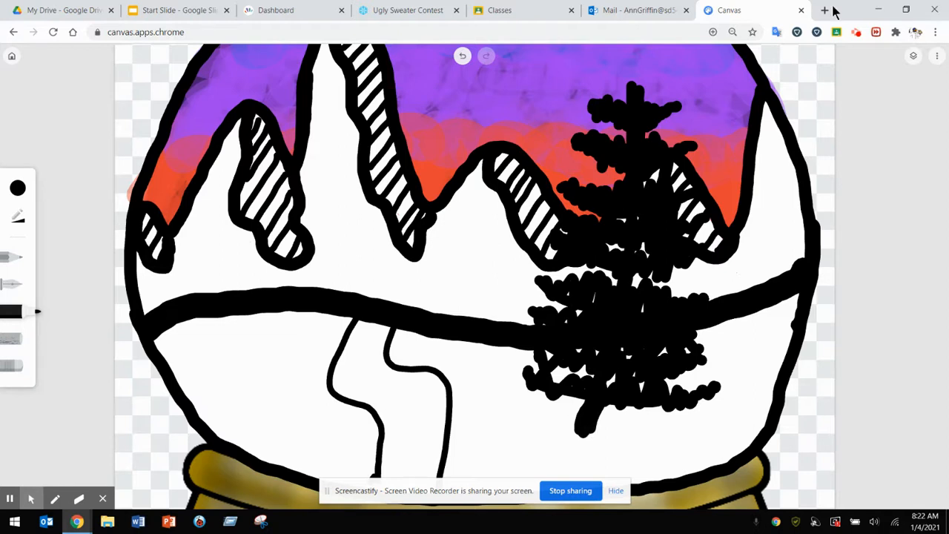
# Save the finished snow globe drawing as an image
pyautogui.scroll(-5, 694, 283)
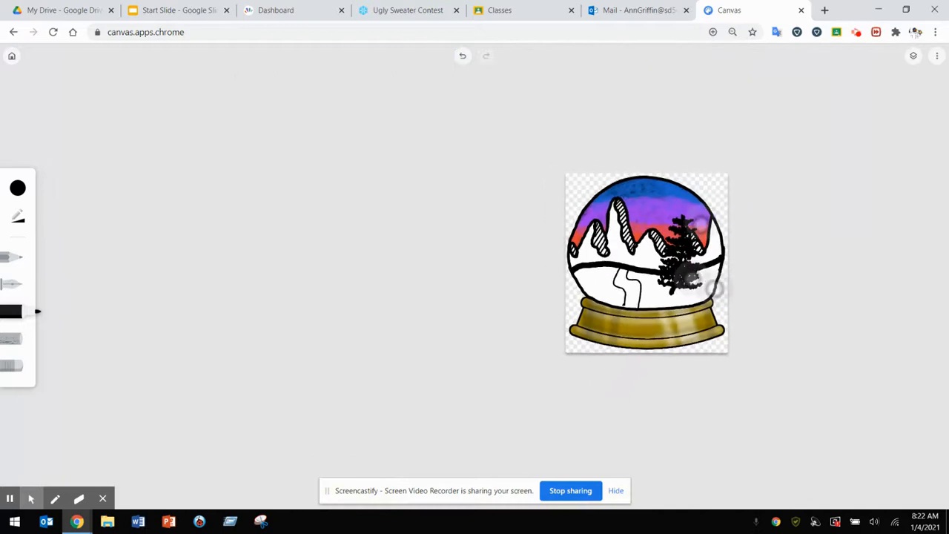
pyautogui.scroll(5, 712, 290)
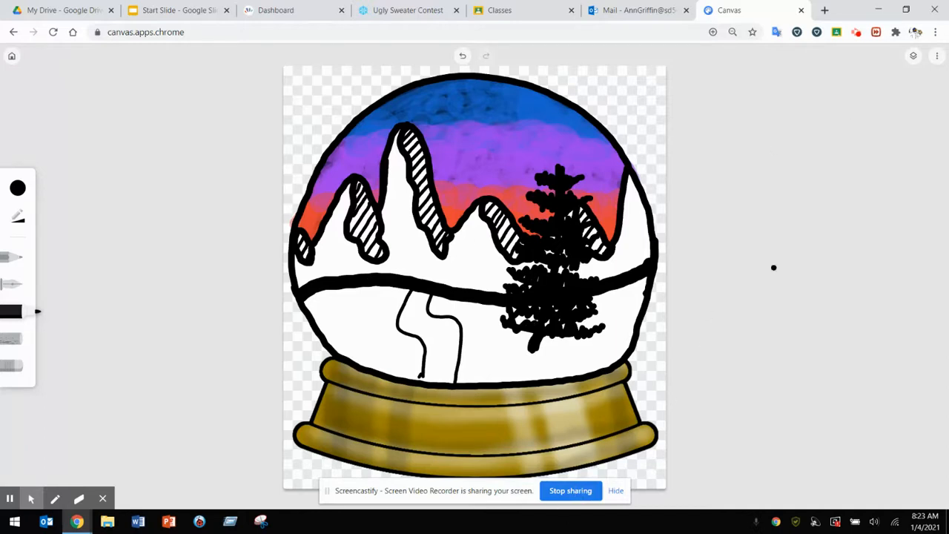
pyautogui.click(937, 57)
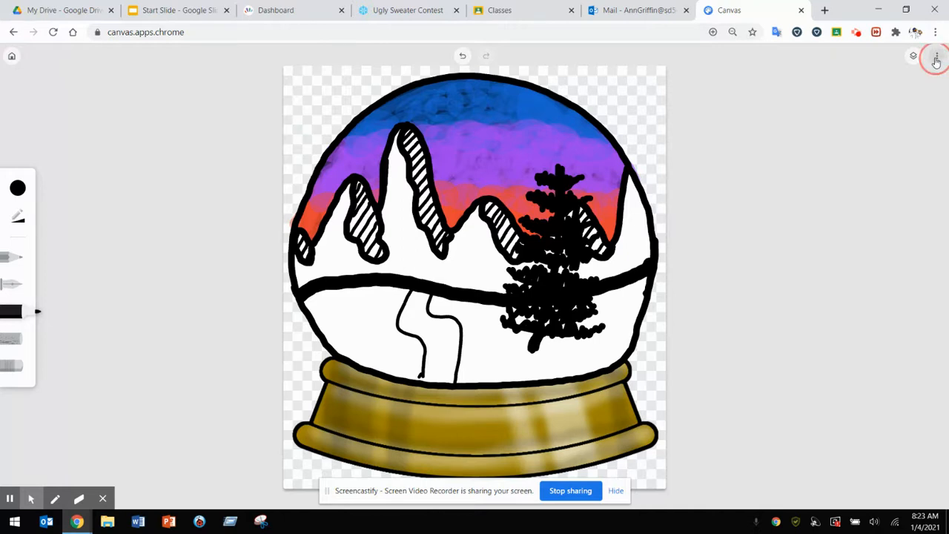
pyautogui.click(904, 86)
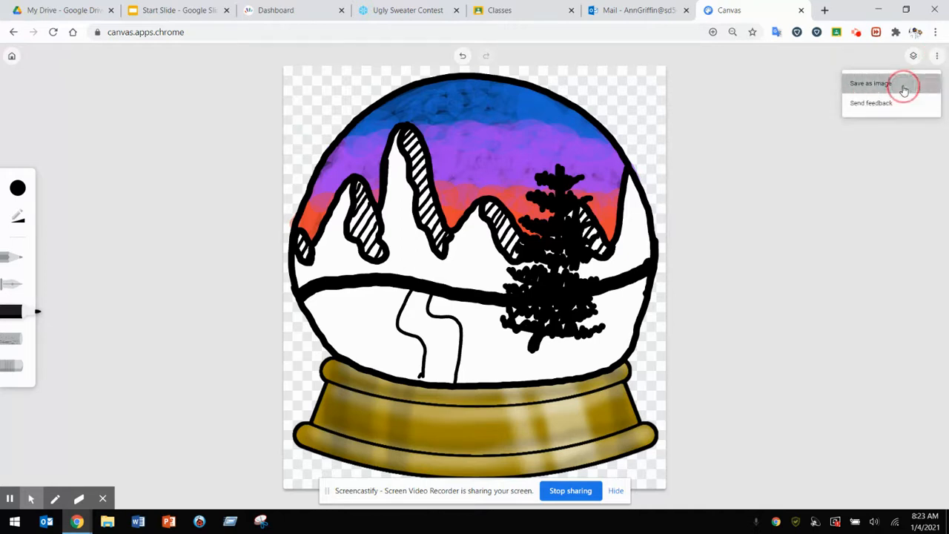